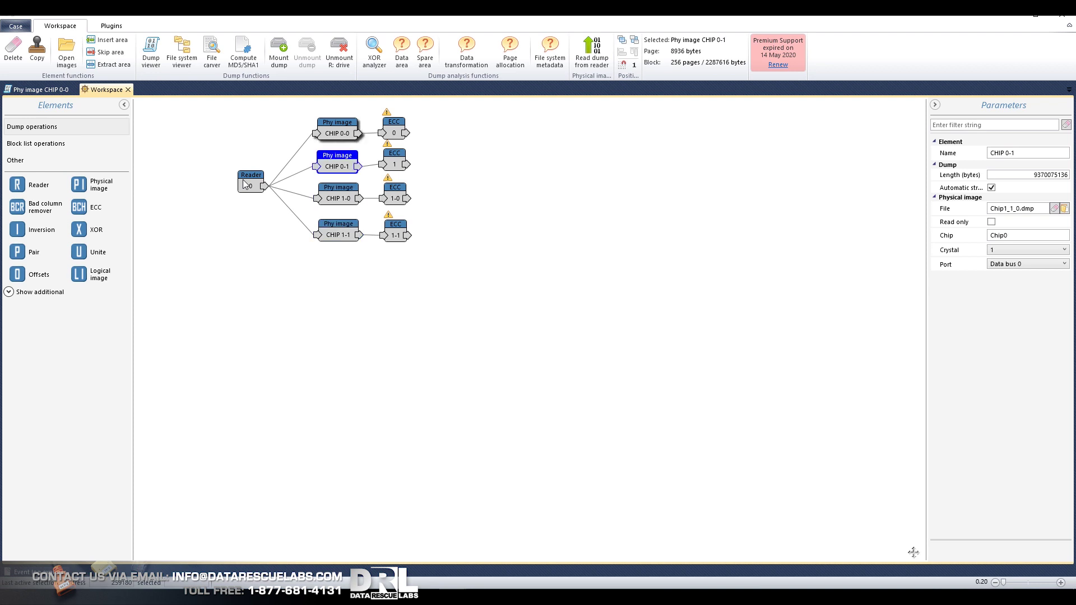
mouse_move(284, 111)
left_mouse_down()
mouse_move(358, 191)
mouse_move(292, 110)
mouse_move(350, 168)
left_mouse_up()
left_click_drag(297, 290, 335, 198)
key("shift+Down")
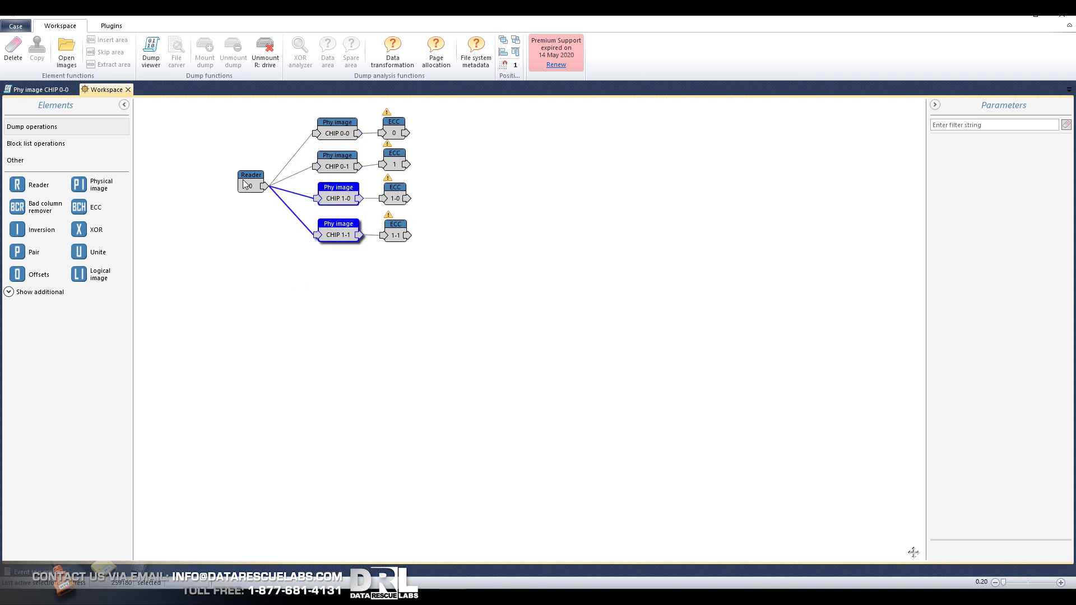
key("ctrl+Up")
left_click(338, 132)
key("ctrl+Down")
key("ctrl+Down")
key("ctrl+Down")
key("ctrl+Down")
key("ctrl+Down")
key("ctrl+Down")
key("ctrl+Up")
key("ctrl+Down")
key("ctrl+Down")
key("ctrl+Down")
key("ctrl+Down")
key("ctrl+Down")
key("ctrl+Down")
key("ctrl+Right")
key("space")
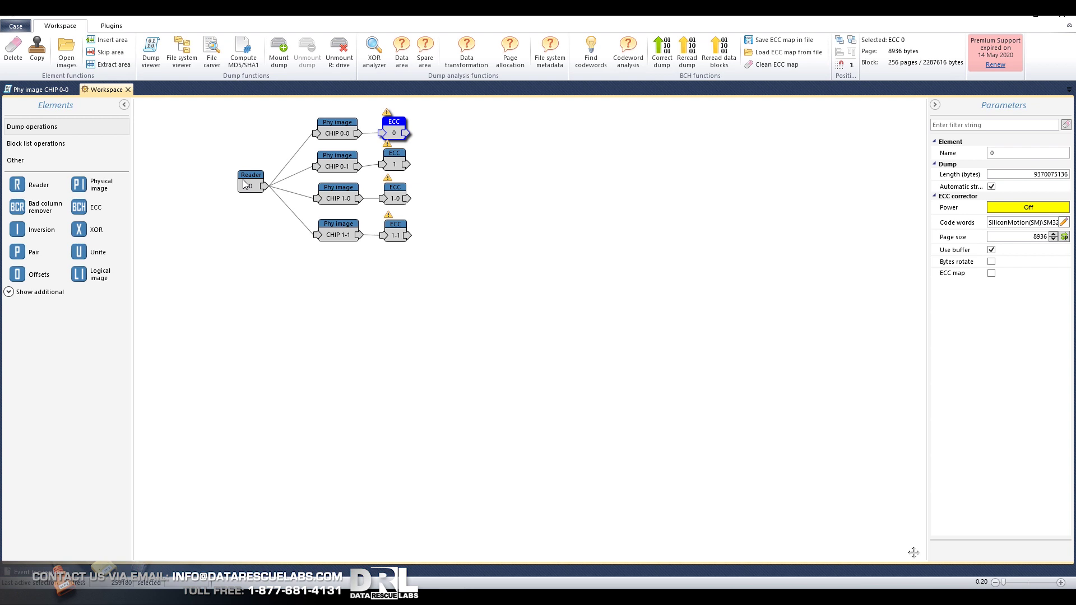
key("ctrl+Up")
key("ctrl+Down")
key("ctrl+Down")
key("ctrl+Down")
key("ctrl+Up")
key("ctrl+Up")
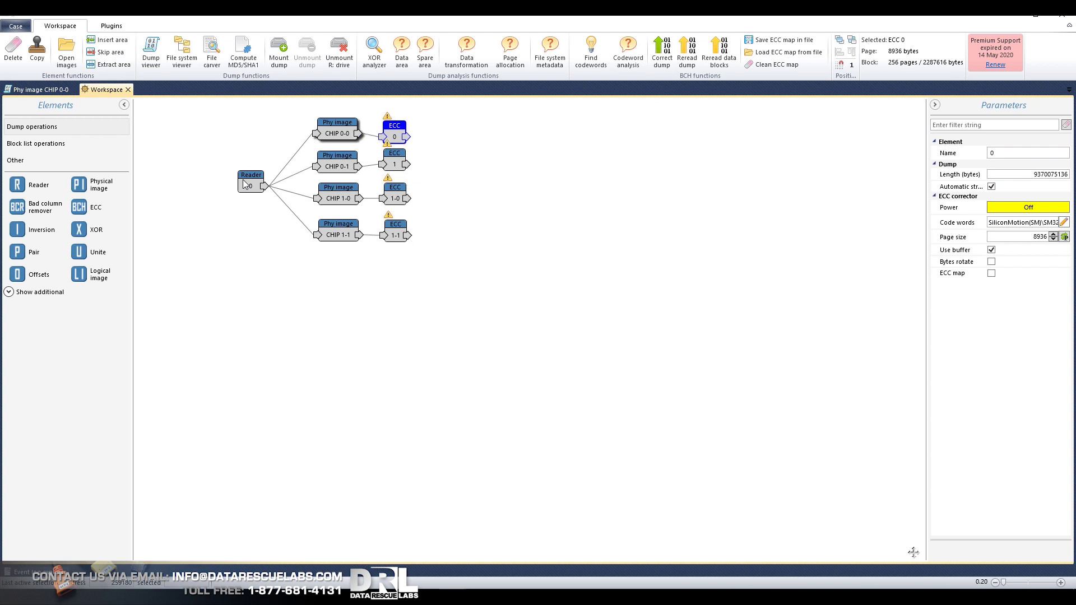
key("ctrl+Tab")
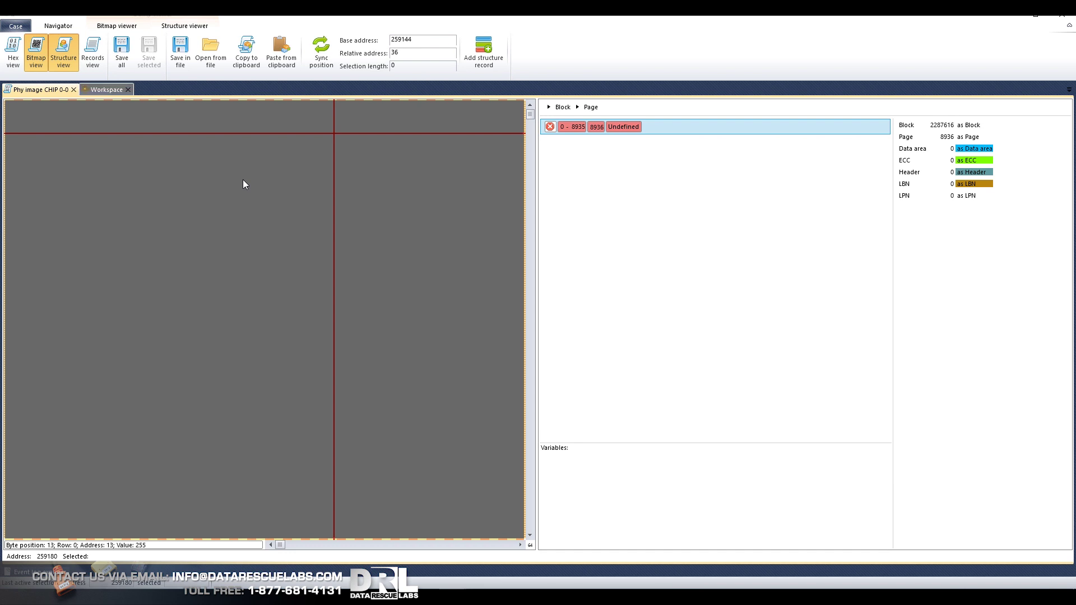
left_click(106, 90)
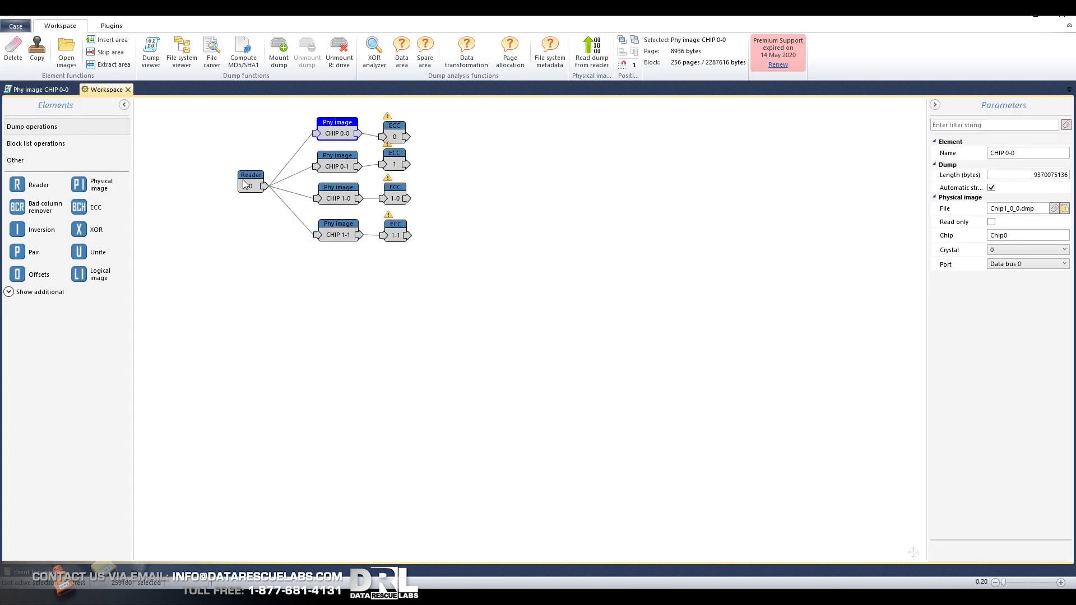
left_click_drag(394, 131, 392, 126)
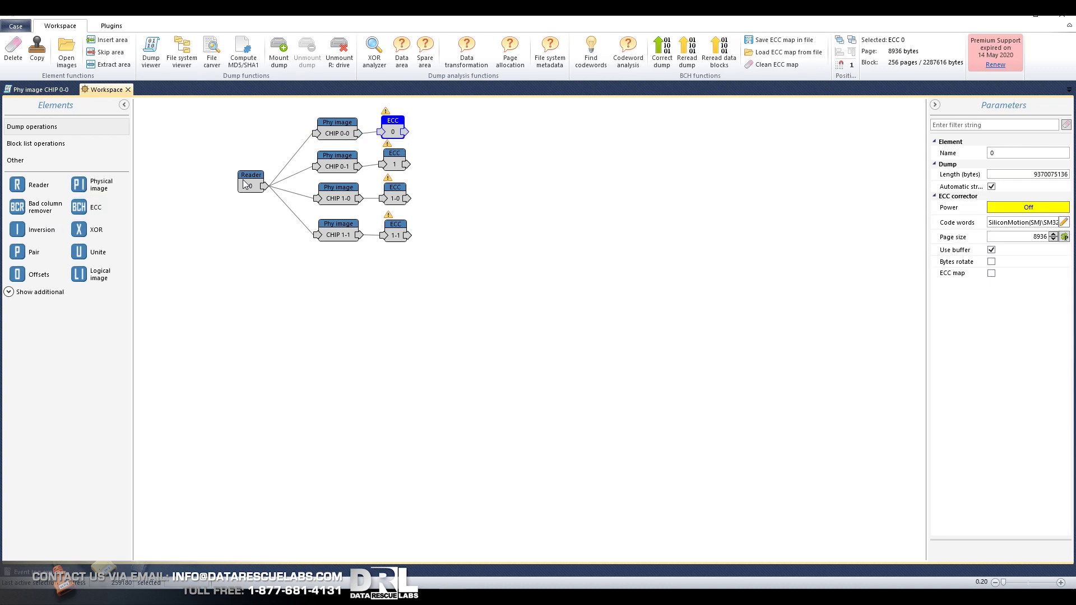
Connect a new ECC element to CHIP 0-0 and run its codeword search restricted to the SiliconMotion(SM) vendor.
left_click_drag(89, 207, 461, 303)
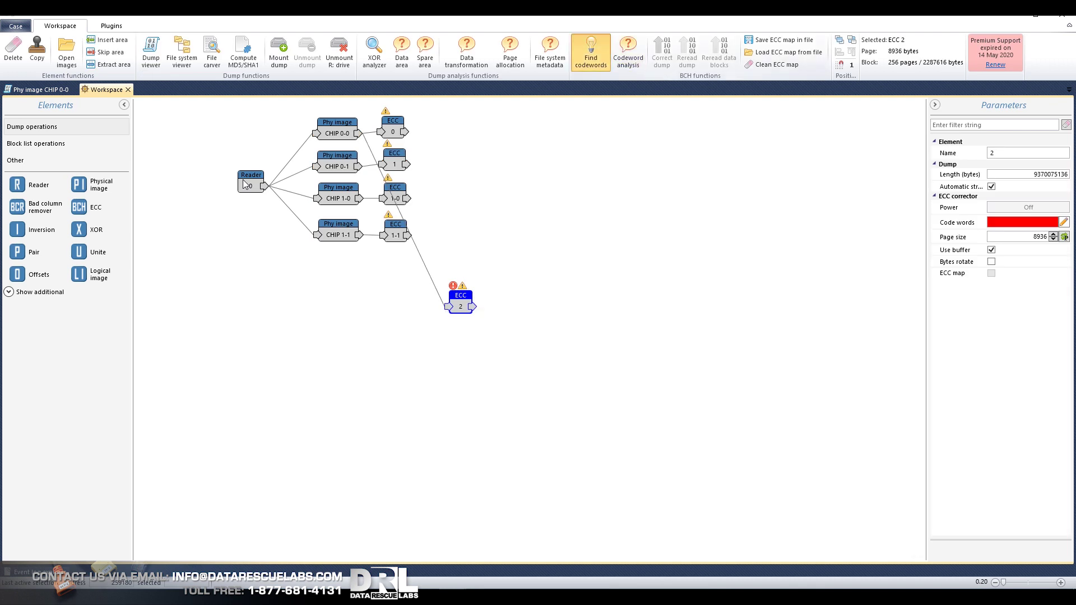
left_click(590, 51)
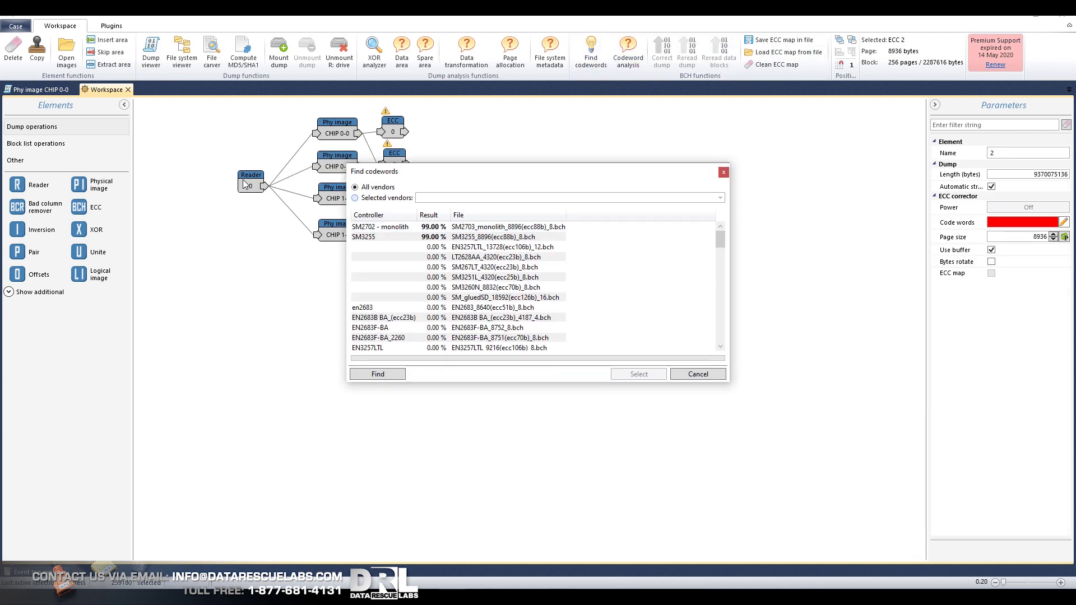
left_click(720, 198)
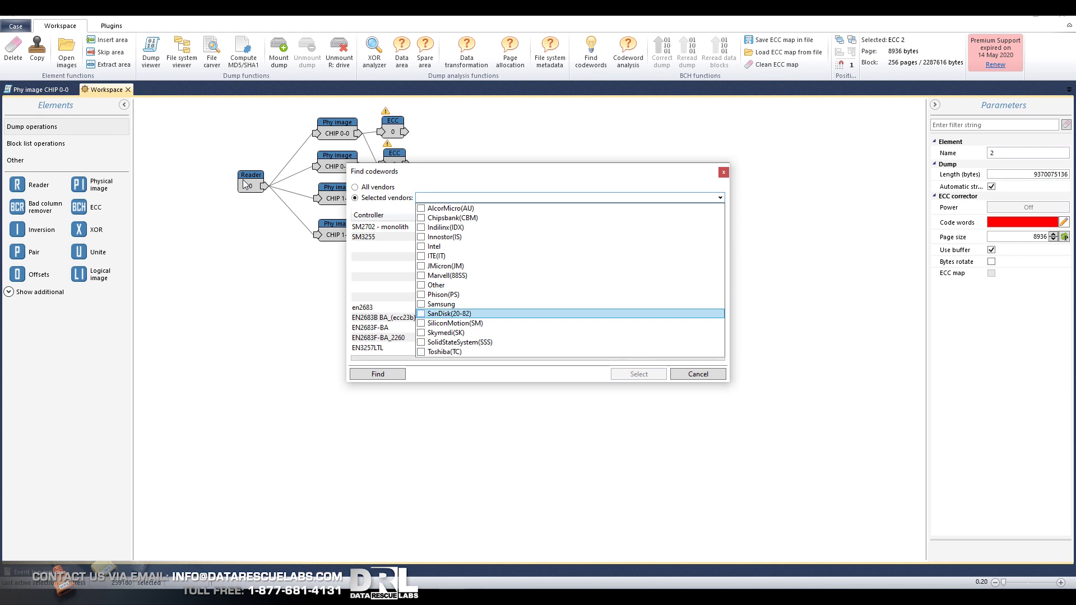
left_click(421, 324)
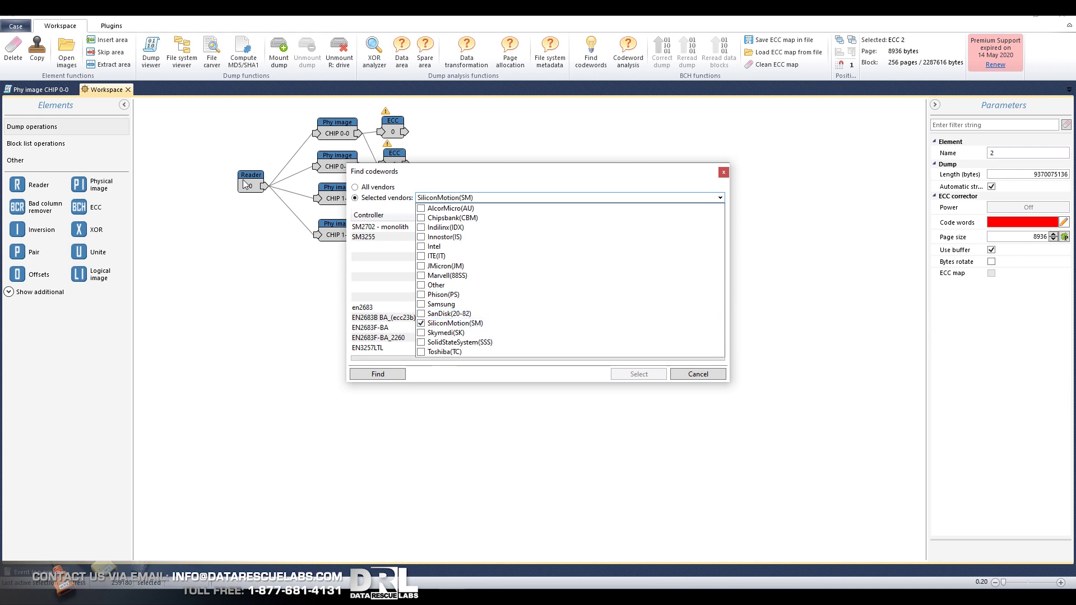
left_click(377, 374)
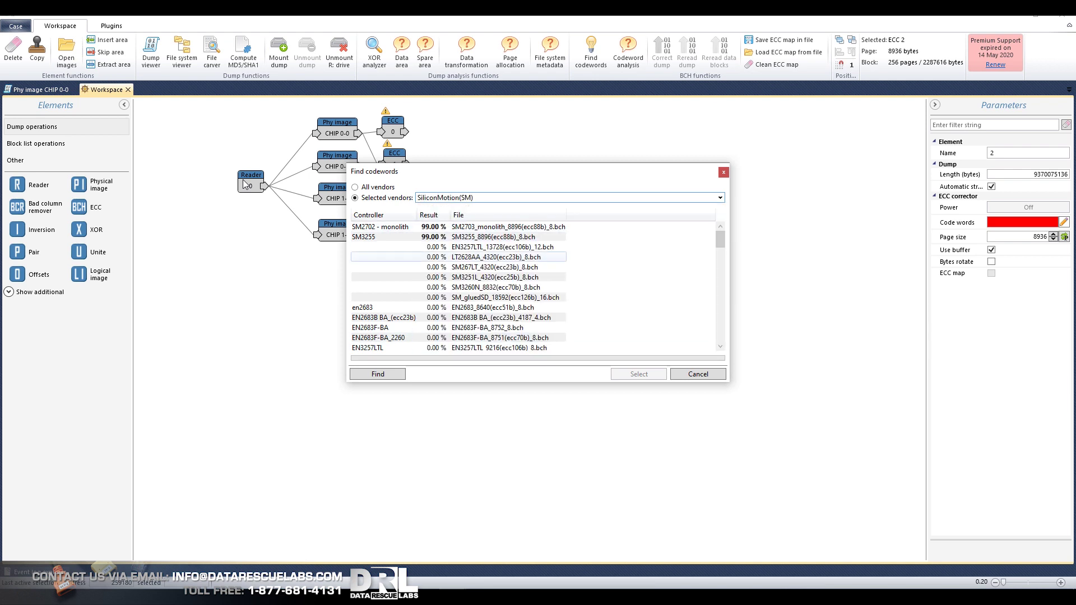
left_click(378, 374)
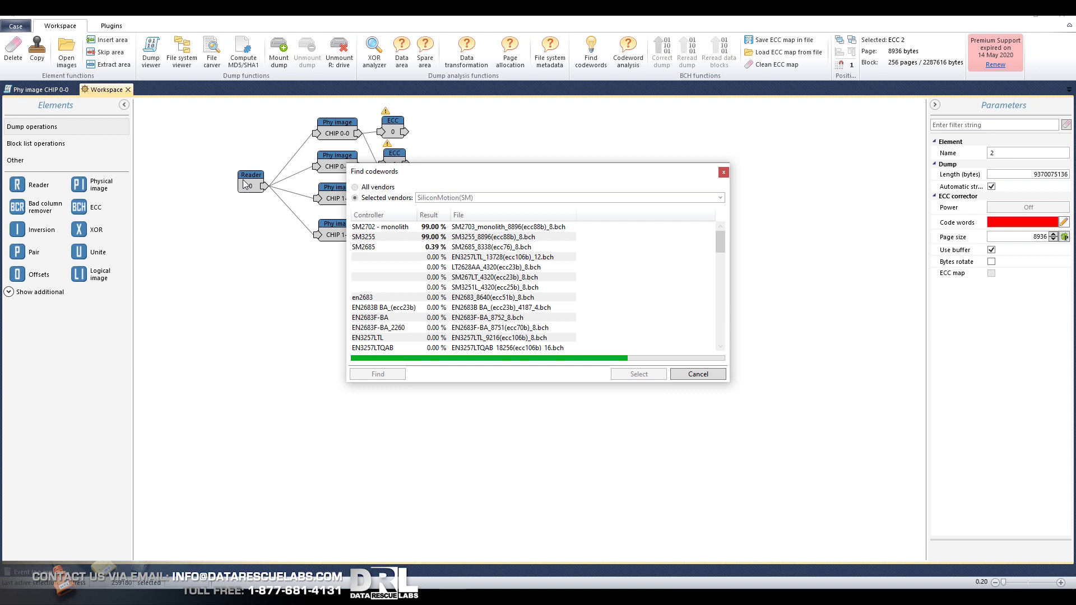
left_click(698, 373)
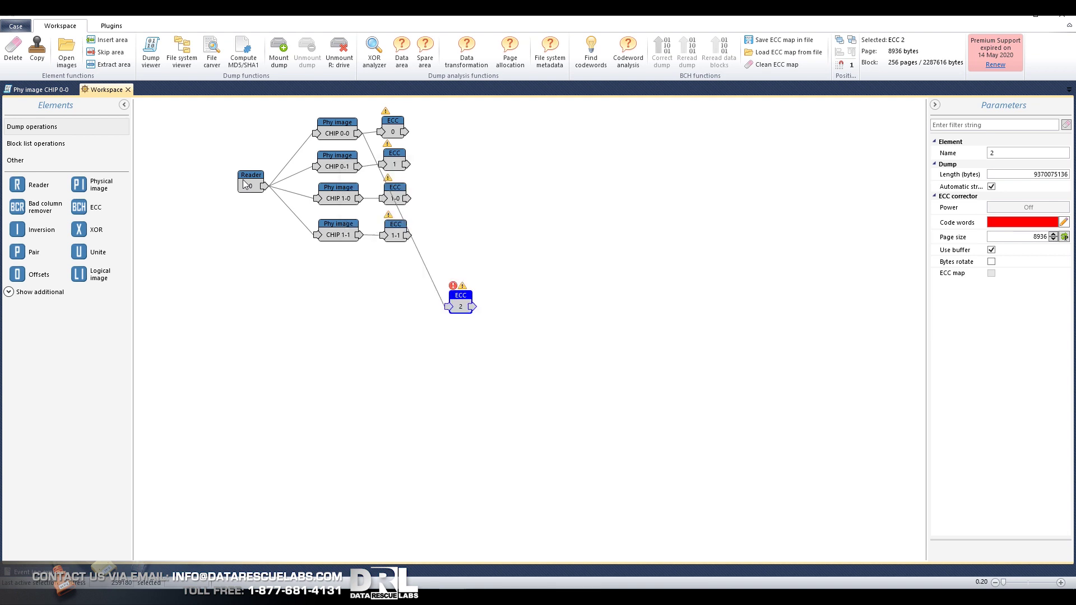
Delete the extra ECC 2 element from the workspace.
left_click_drag(462, 307, 460, 305)
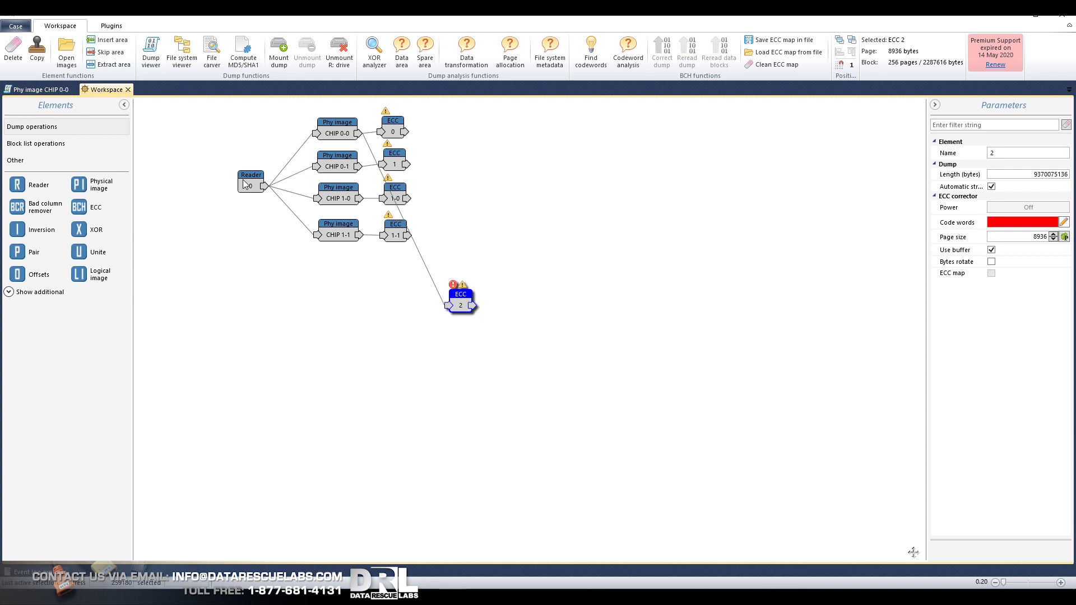
key("Delete")
key("Return")
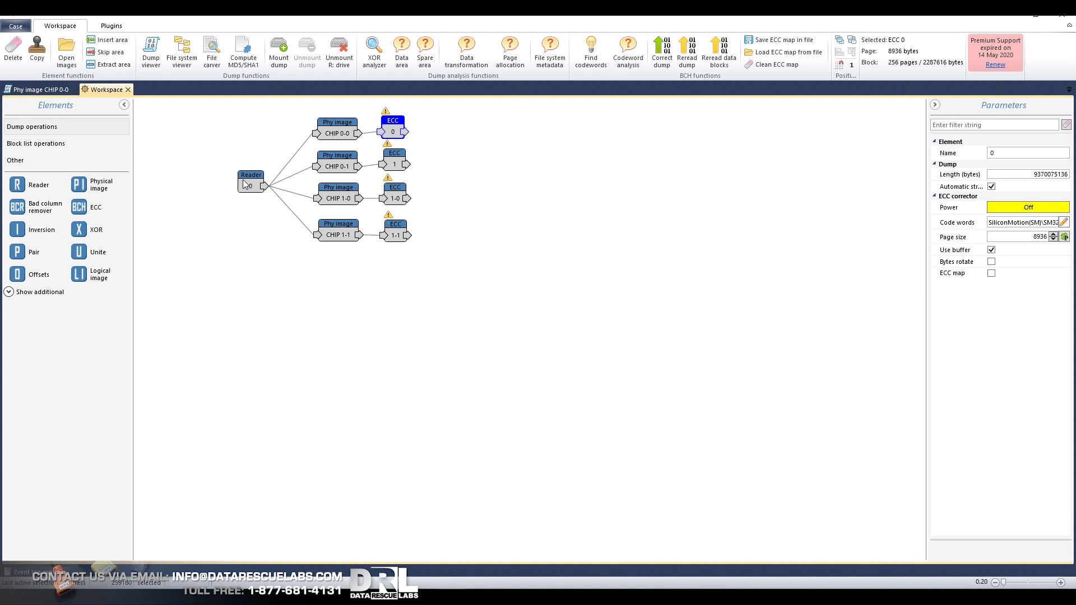
Enable the ECC map for the ECC 0 element and look through its block grid.
left_click(991, 273)
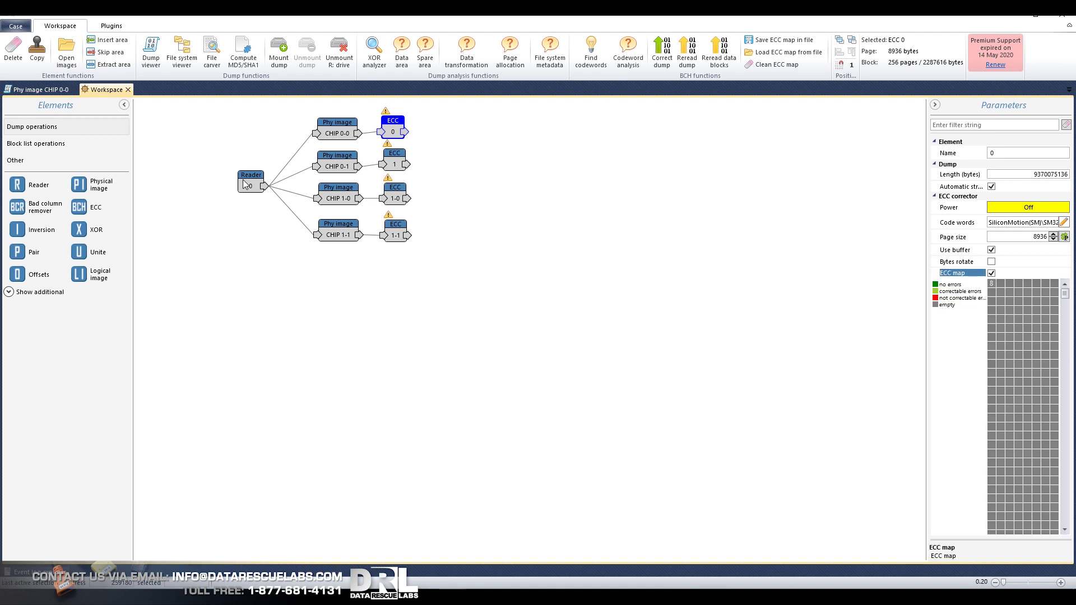
left_click_drag(1064, 294, 1065, 354)
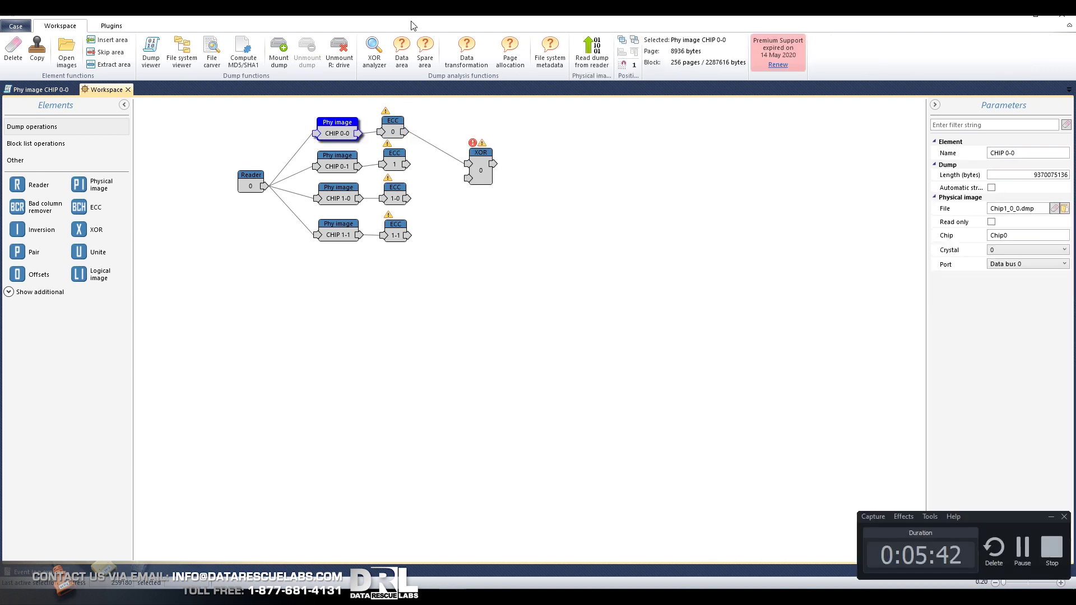
Begin the CHIP 0-0 page structure with a 1024-byte Data area record followed by an 88-byte ECC record.
key("ctrl+Tab")
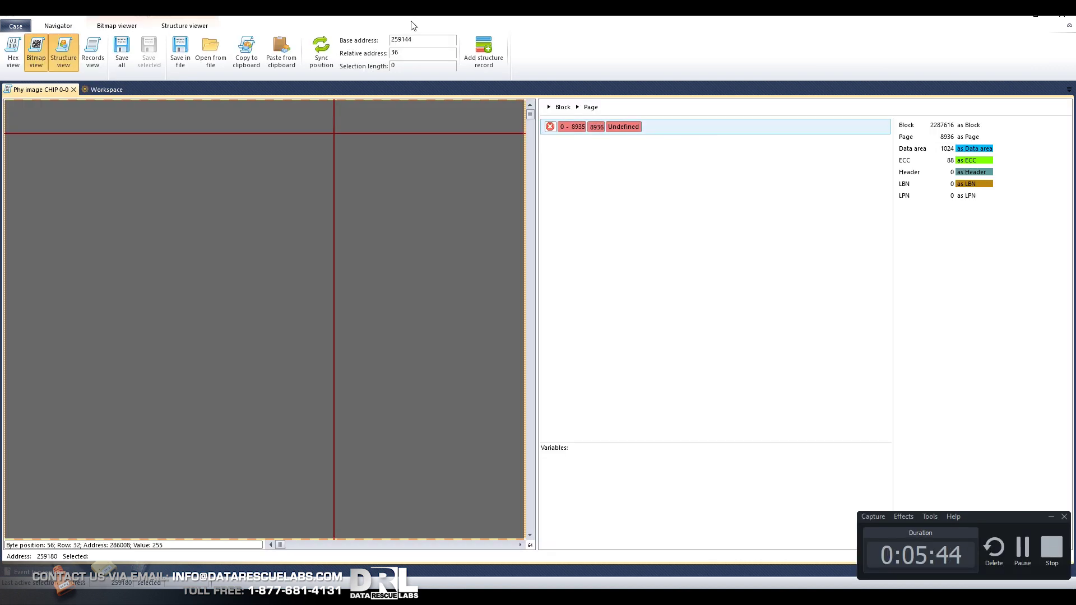
key("Return")
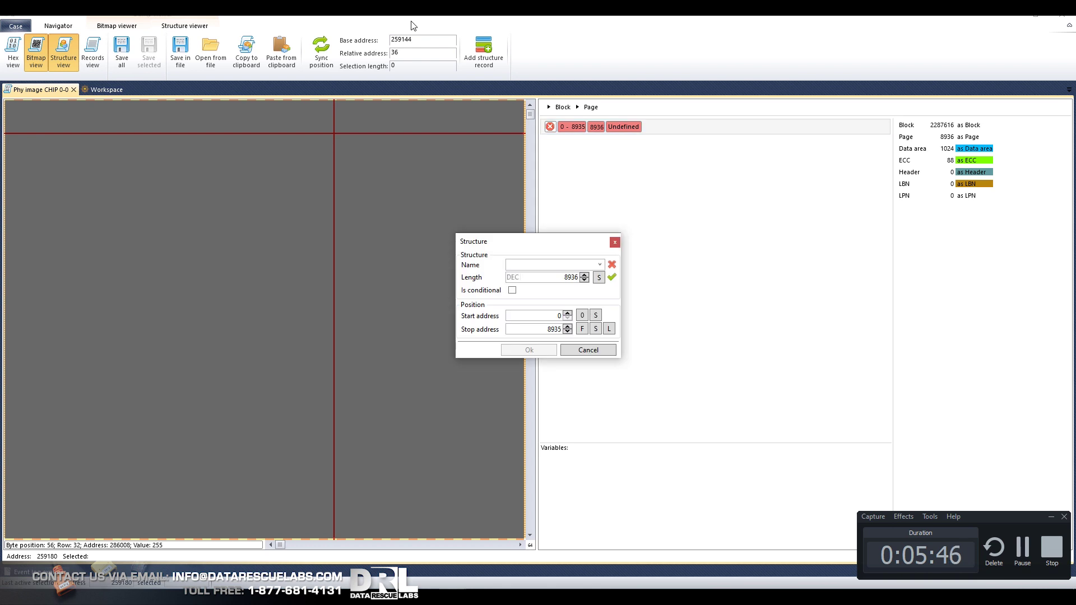
type("Data area")
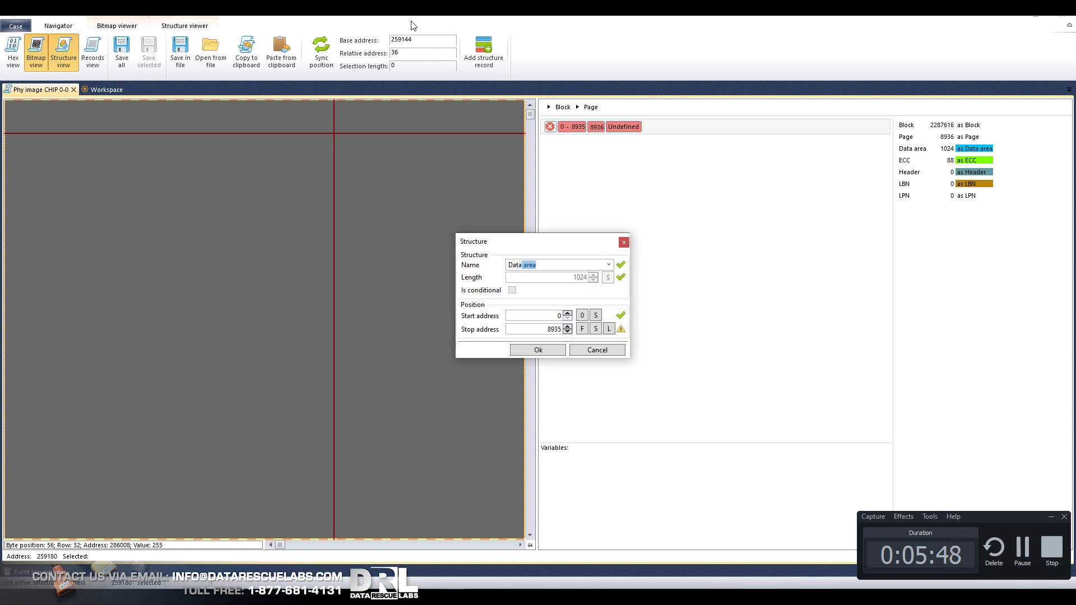
key("Return")
key("Return")
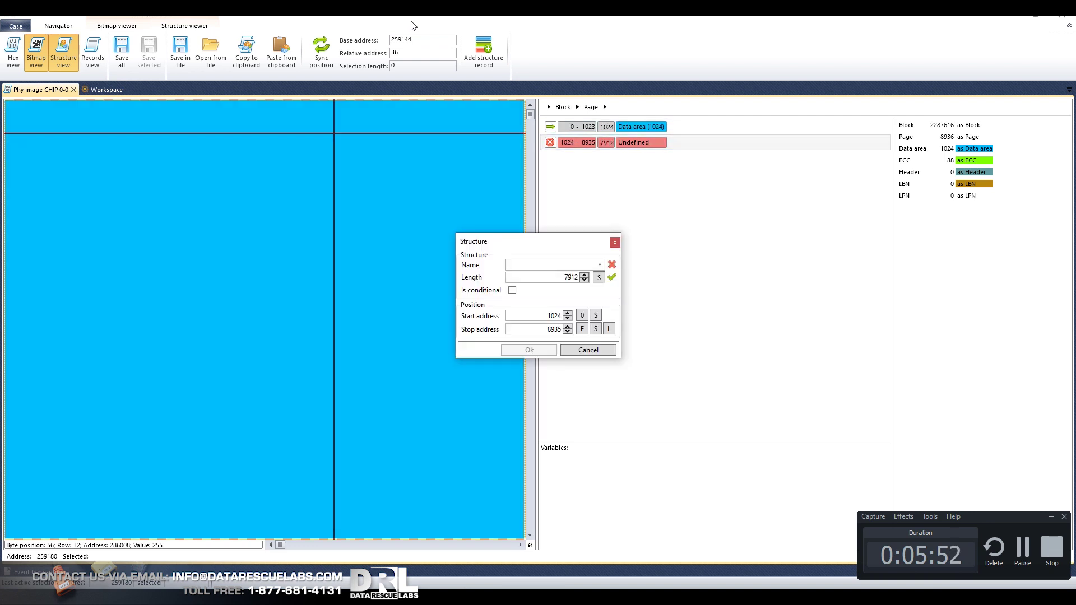
type("E")
key("Return")
key("Return")
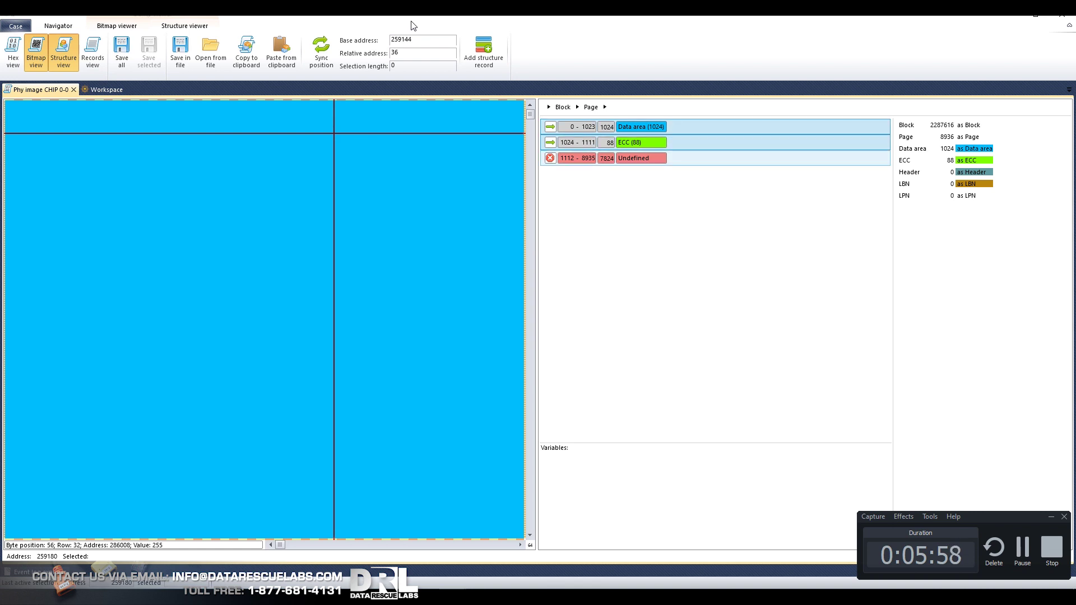
Paste the Data area and ECC record pair seven times into the undefined rest of the page, up to address 8895.
left_click(641, 158)
key("ctrl+v")
key("ctrl+v")
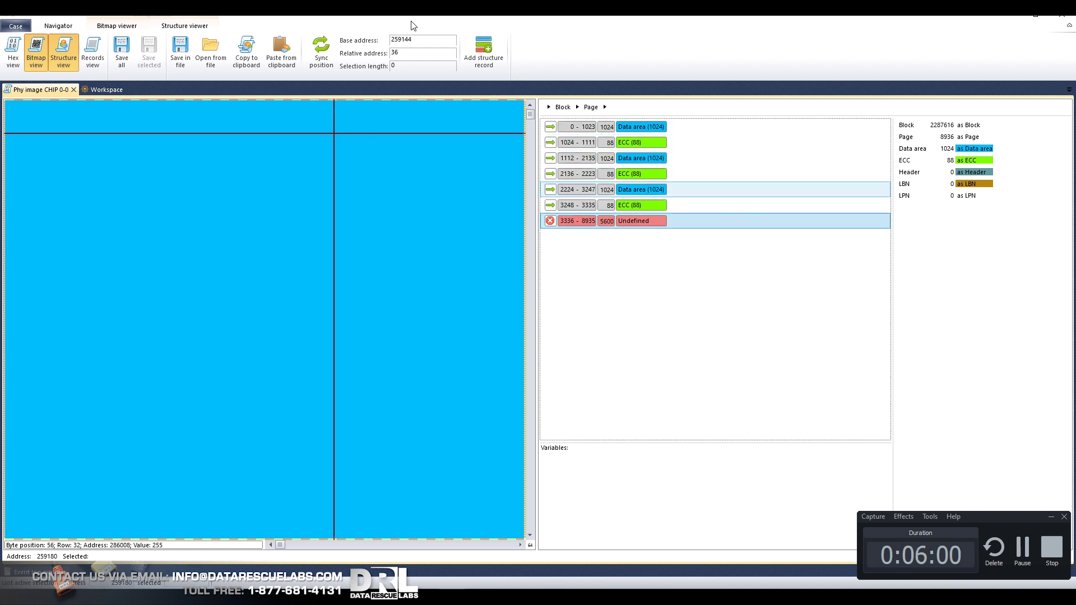
key("ctrl+v")
key("ctrl+v")
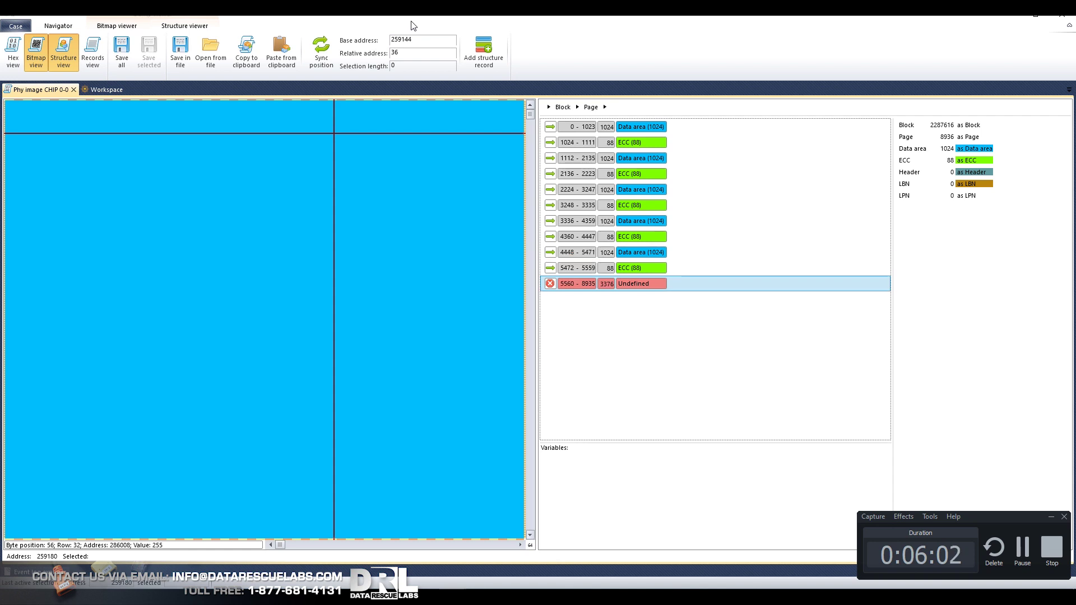
key("ctrl+v")
key("ctrl+v")
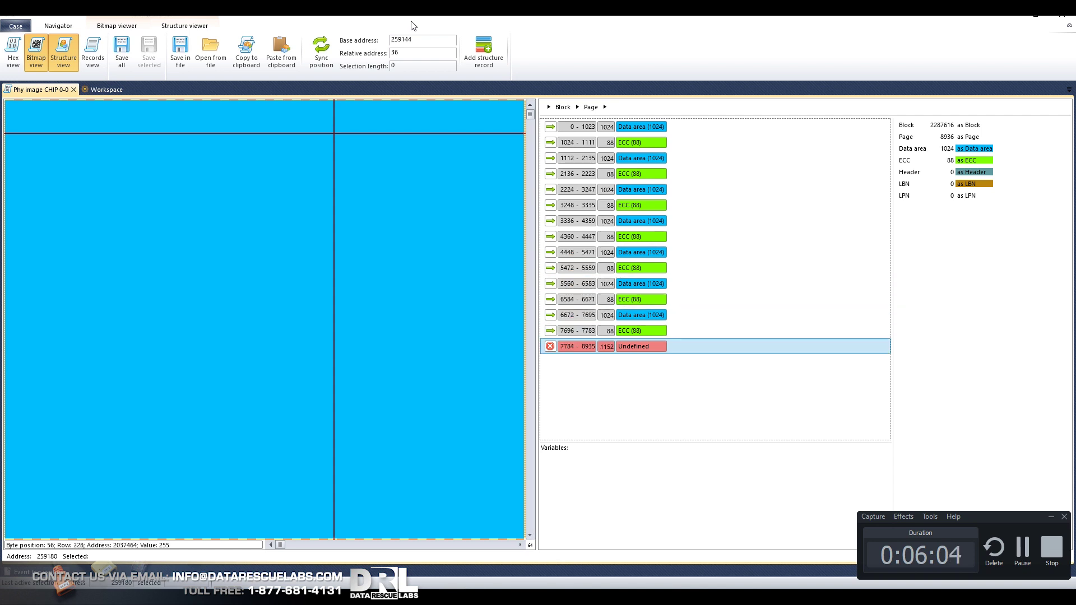
key("ctrl+v")
Examine the bitmap of the dump at the end of the page, where the undefined bytes follow the last ECC record.
left_click_drag(279, 545, 420, 545)
left_click_drag(530, 114, 530, 228)
left_click_drag(420, 545, 379, 545)
key("Left")
key("Left")
key("Left")
key("Left")
key("Left")
key("Left")
key("Left")
key("Left")
key("Left")
key("Left")
key("Left")
key("Left")
key("Left")
key("Left")
key("Left")
key("Left")
key("Left")
key("Left")
key("Left")
key("Left")
key("Left")
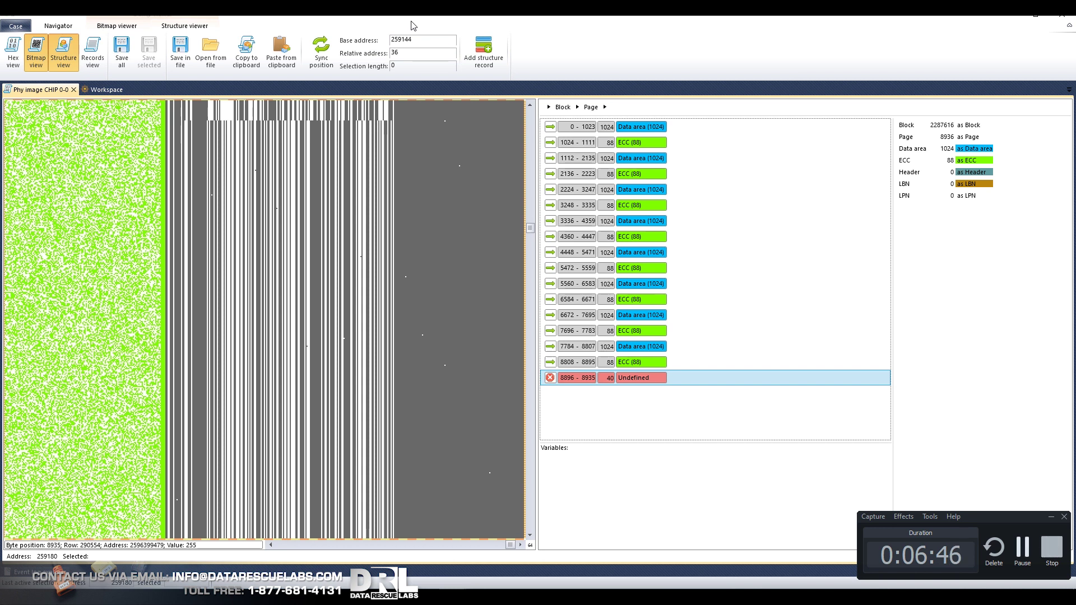
Define a 26-byte SA record in the undefined end of the page and start a new record inside it.
left_click(1025, 543)
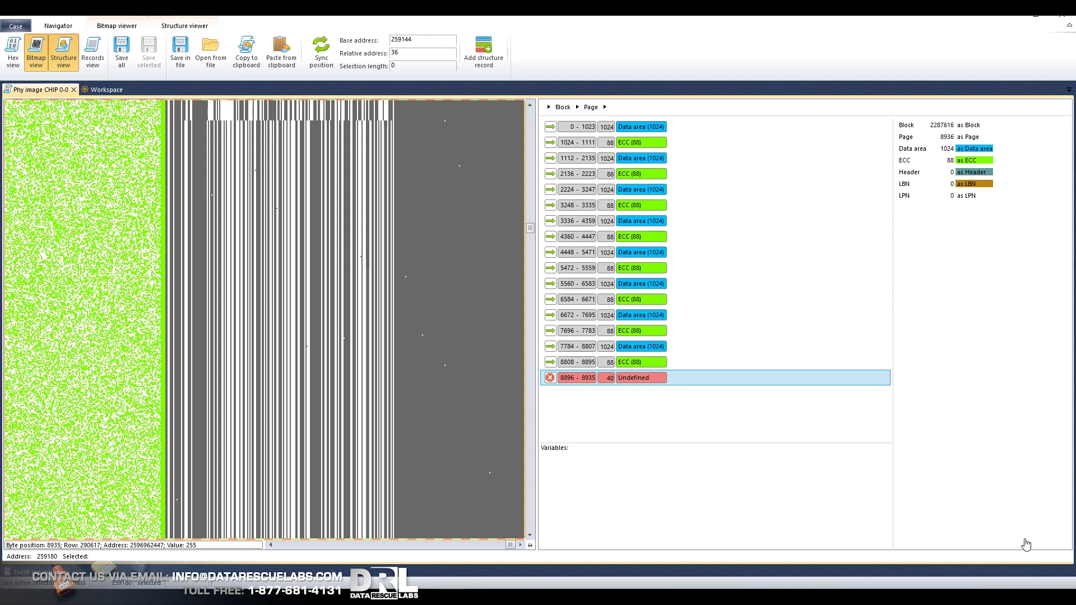
key("Return")
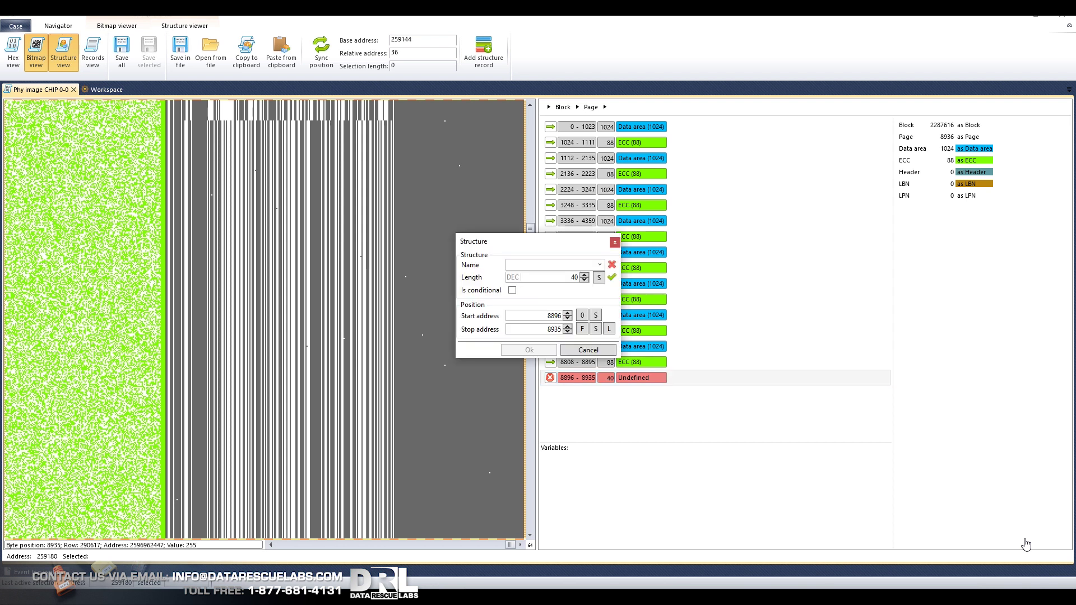
type("SA")
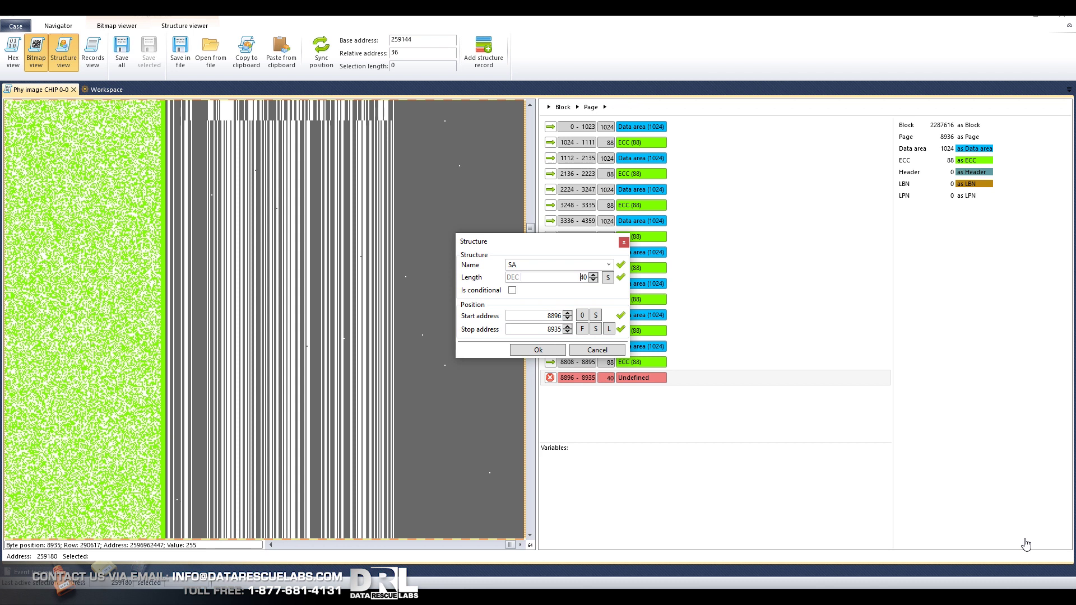
key("Tab")
key("Return")
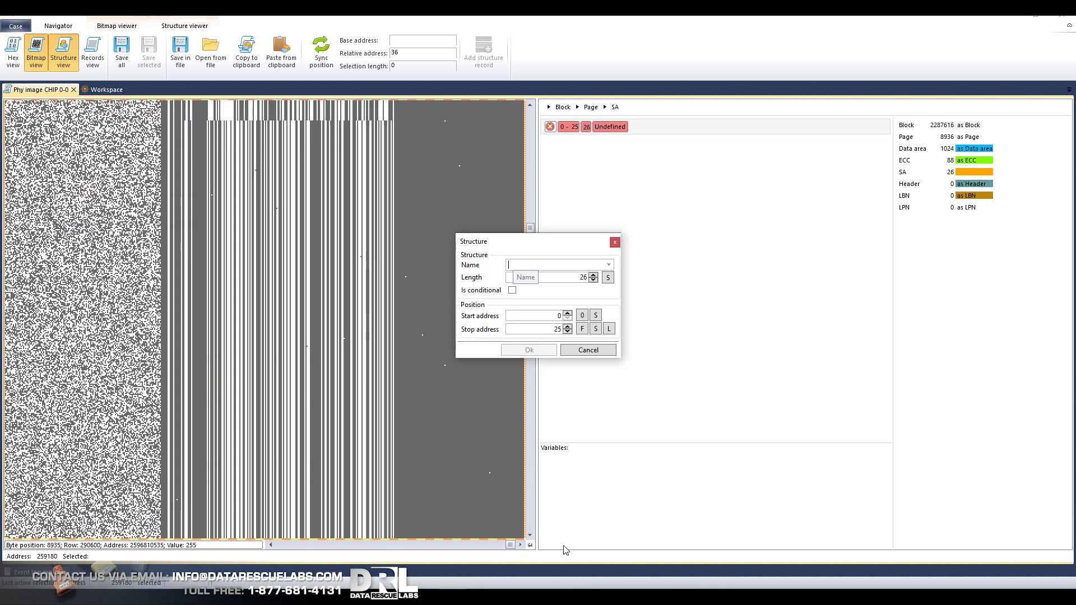
Add a Header record of length 1 at the start of the SA structure.
type("Header")
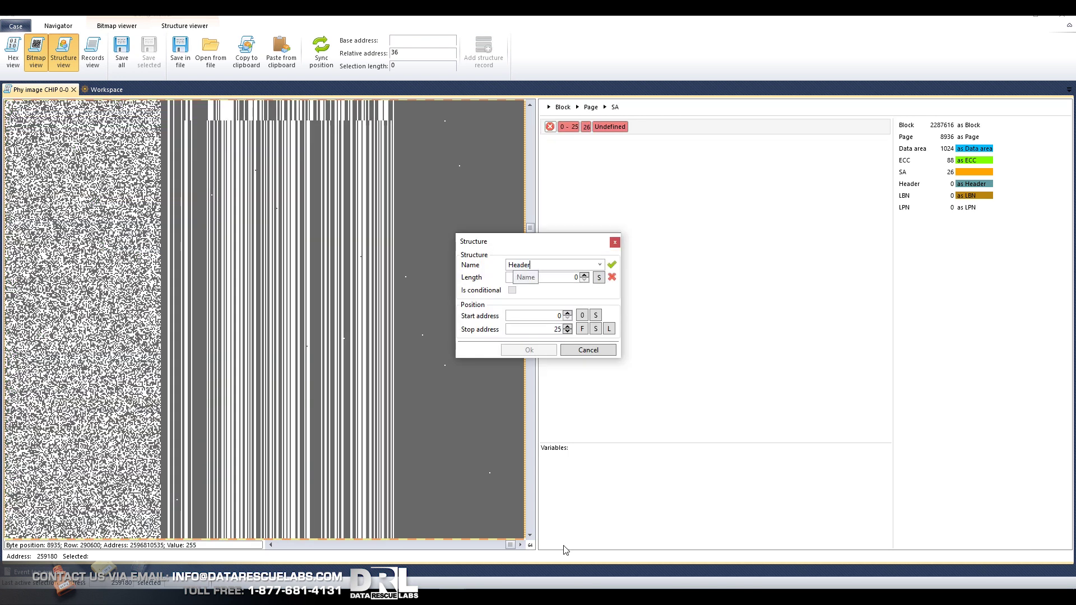
key("Tab")
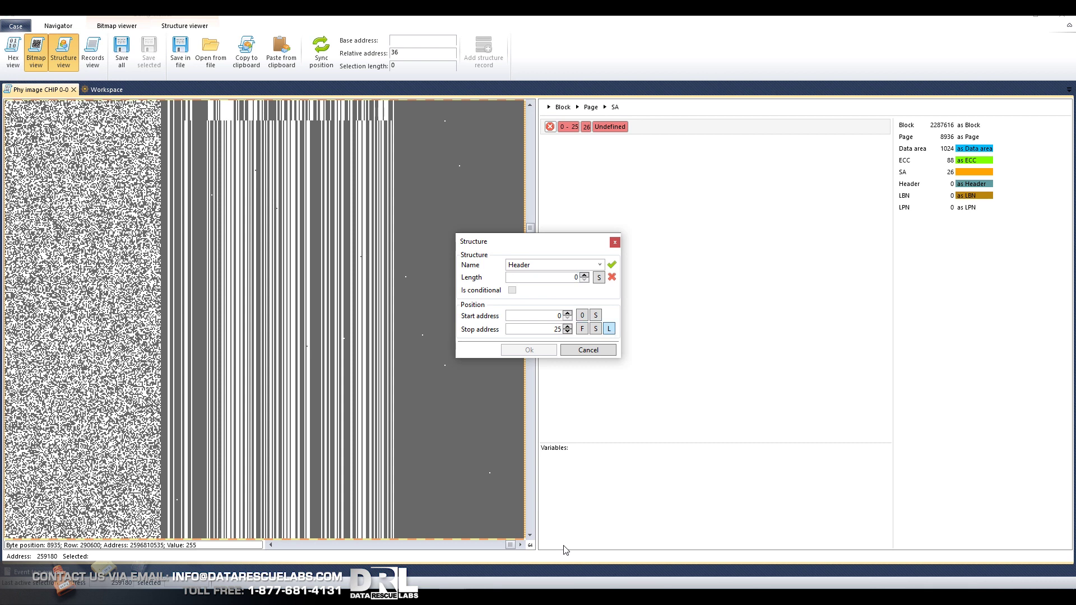
type("1")
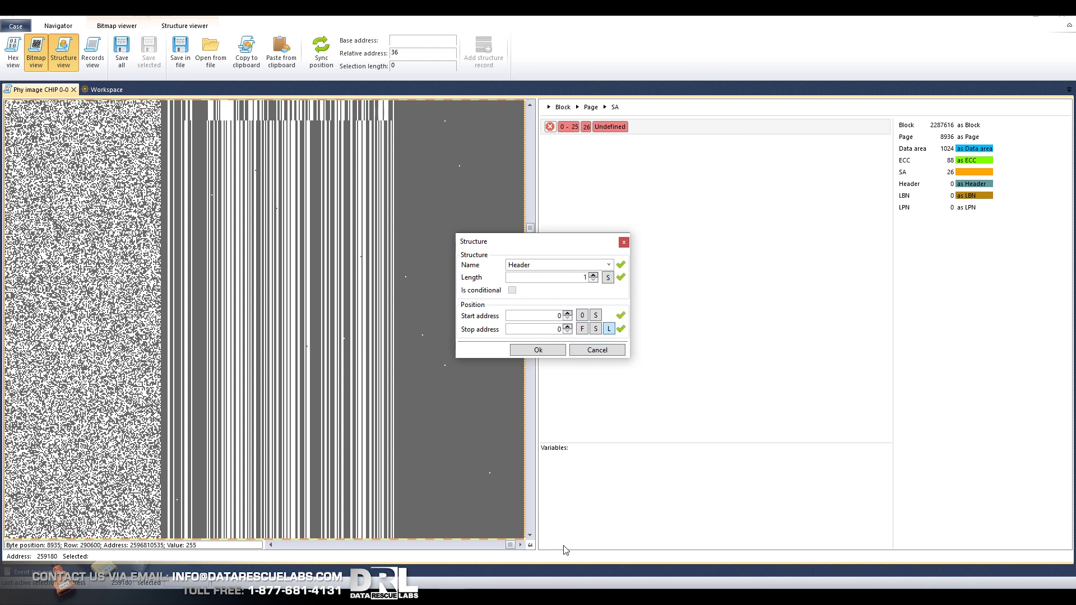
key("Return")
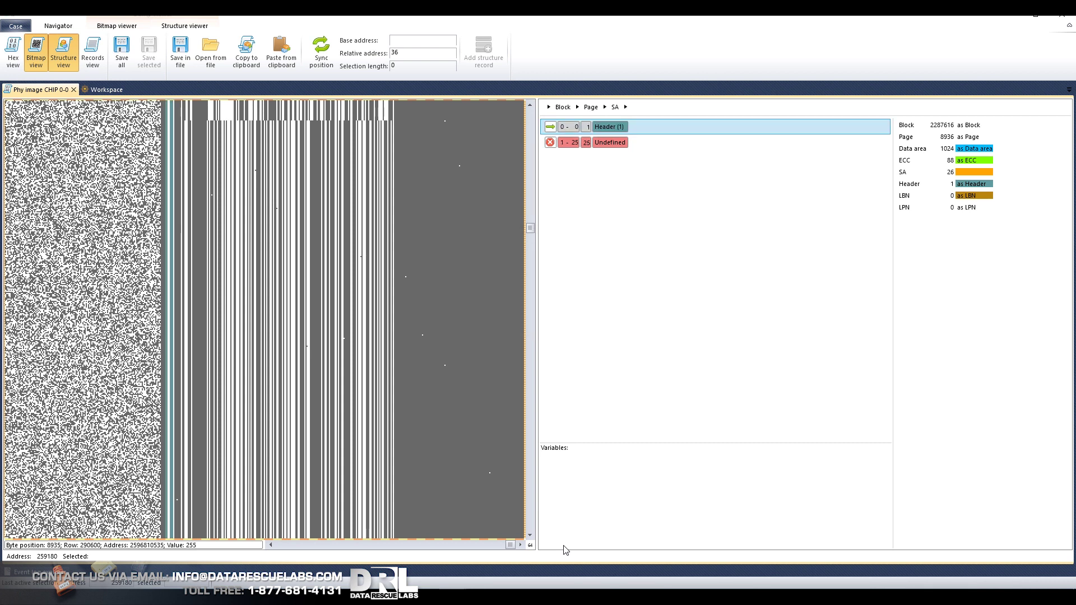
Add an LBN record of length 2 after the Header in the SA structure.
key("Down")
key("Return")
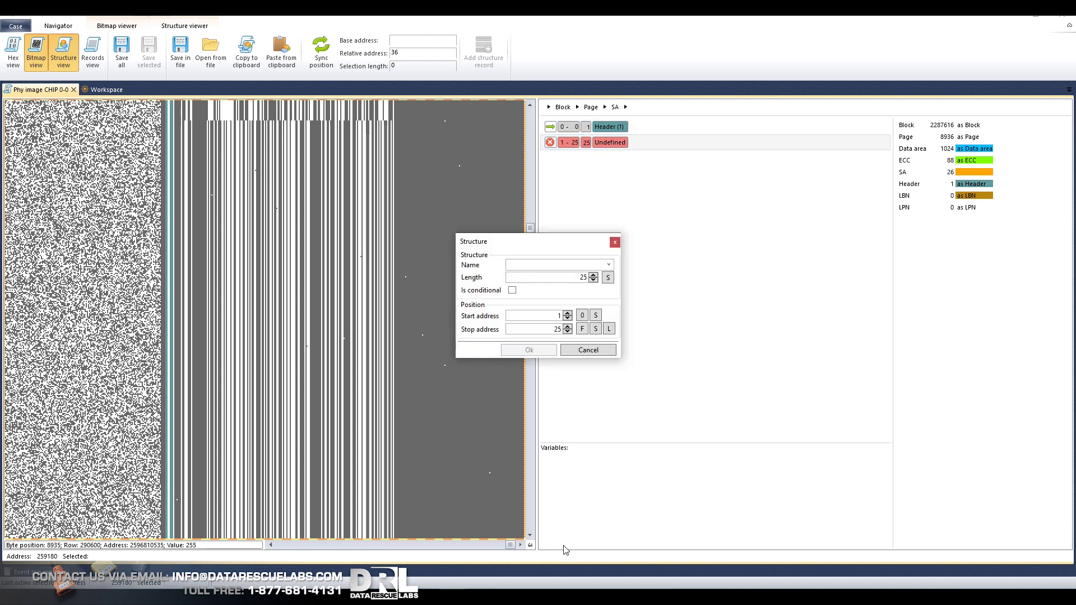
type("LBN")
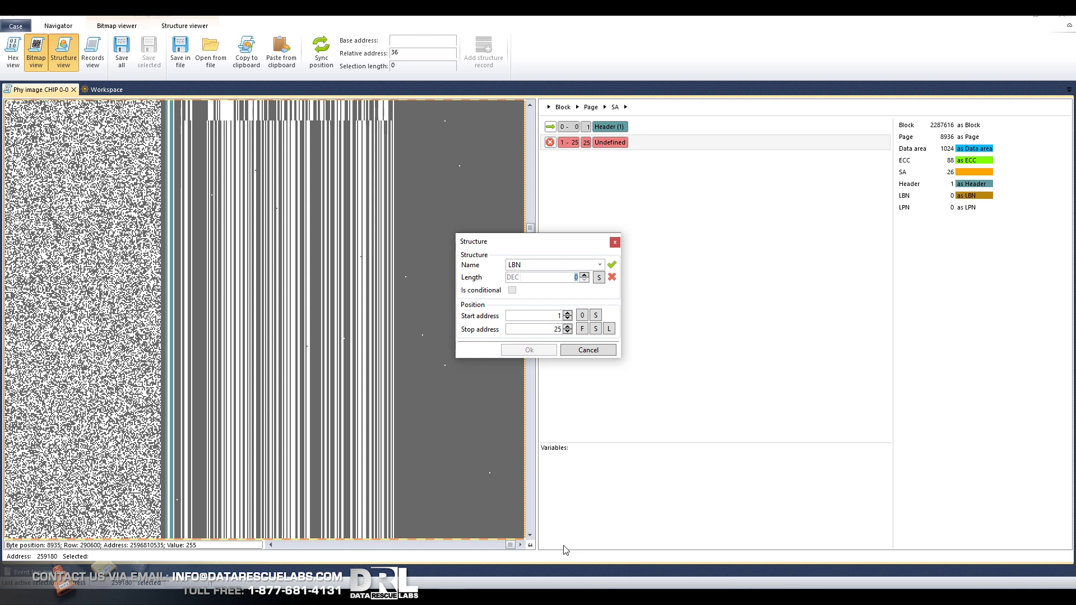
type("2")
key("Return")
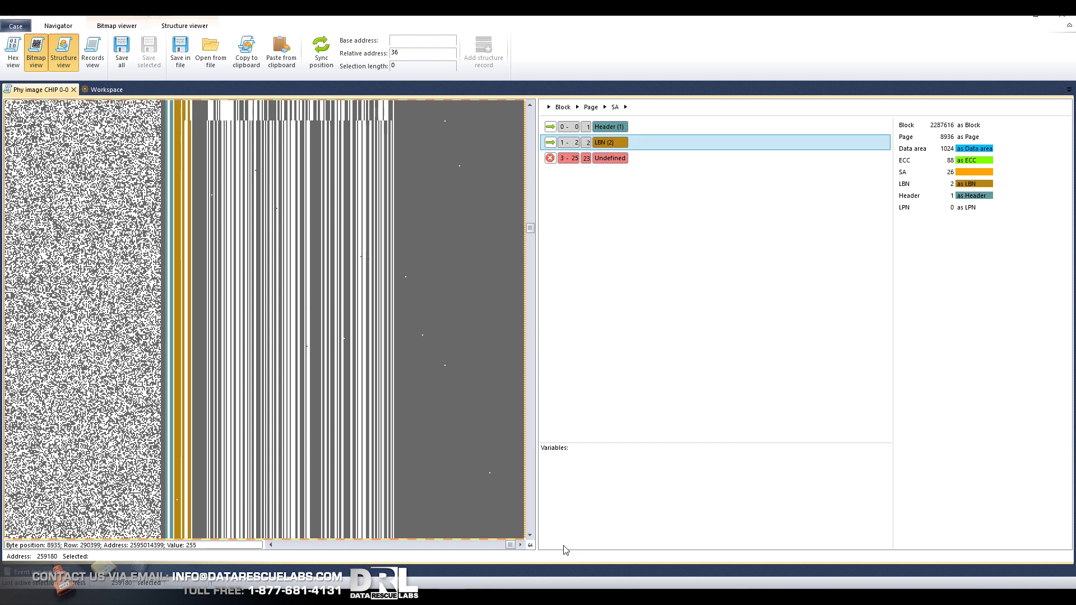
Examine the Header and LBN columns in the bitmap at other rows of the dump and return to the Page structure.
left_click_drag(530, 228, 530, 211)
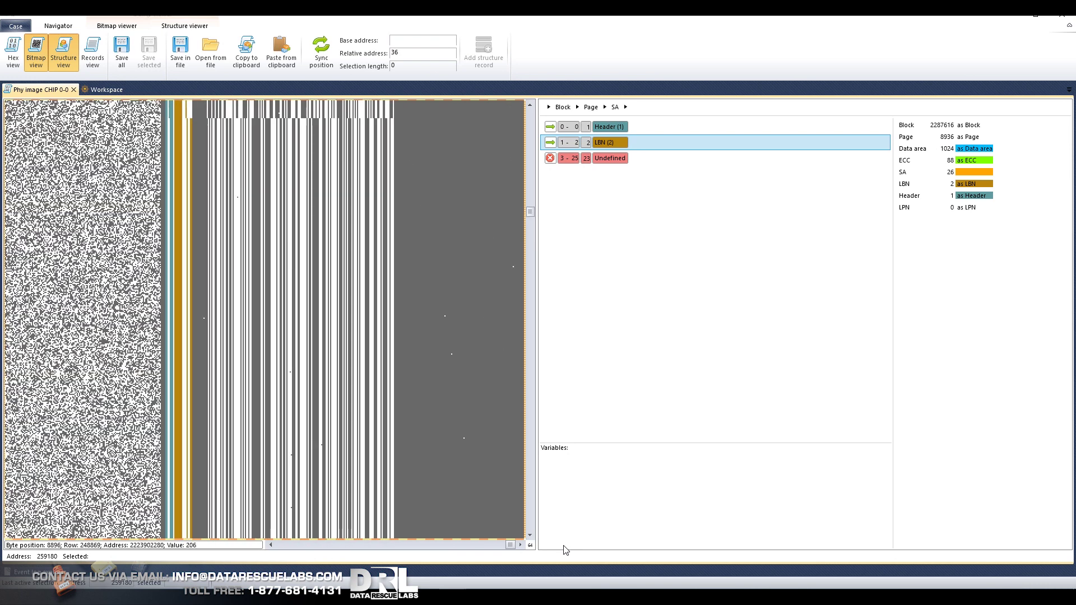
scroll(565, 549, "up", 3)
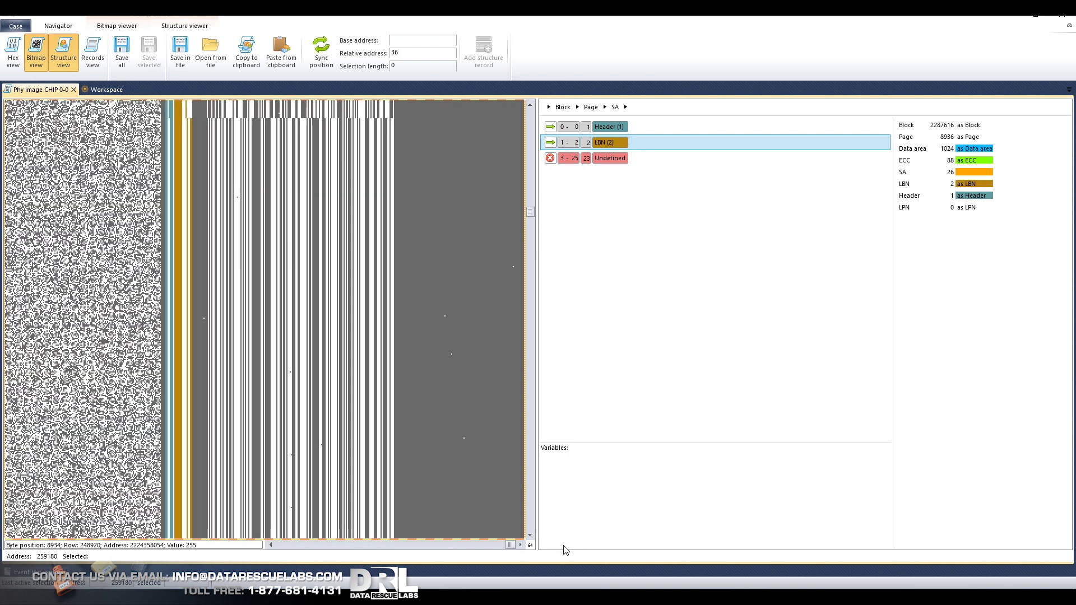
scroll(565, 550, "down", 8)
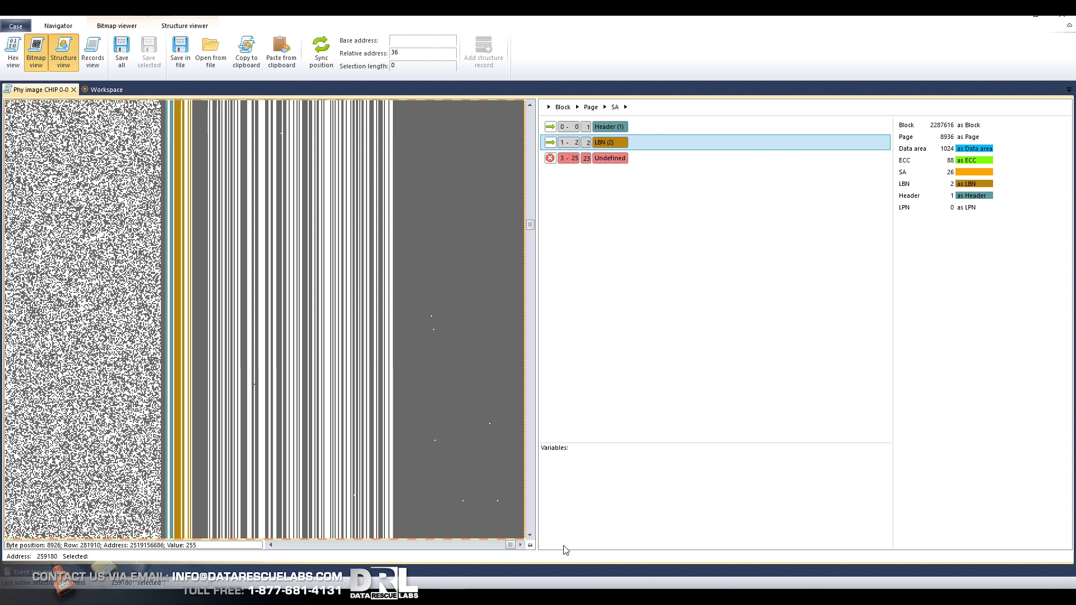
key("Up")
key("Page_Up")
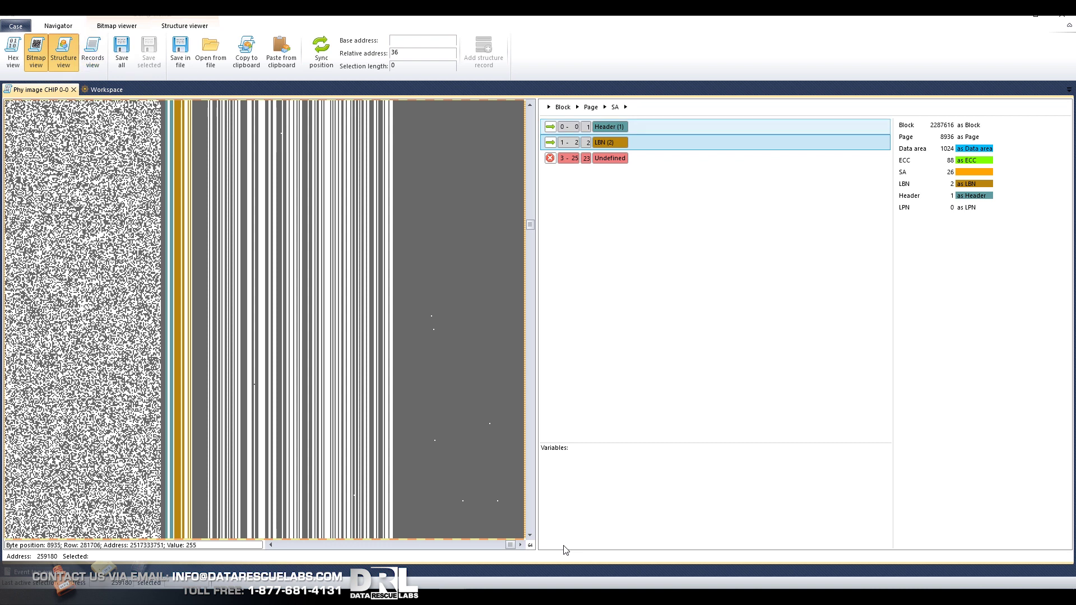
left_click(591, 107)
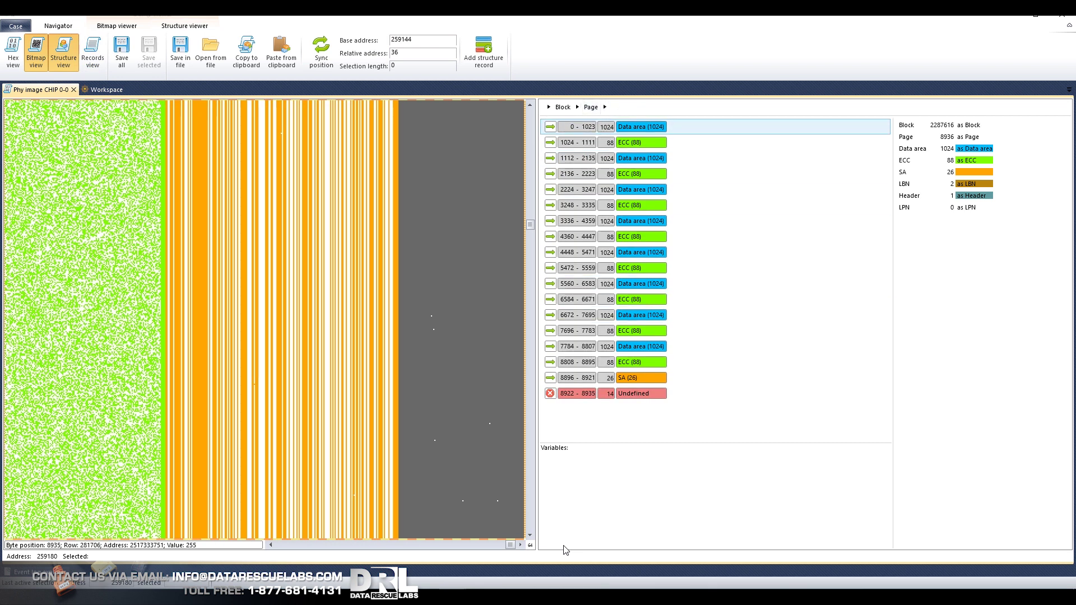
Copy the structure of CHIP 0-0 and paste it onto the CHIP 0-1, CHIP 1-0 and CHIP 1-1 images.
left_click(106, 89)
right_click(324, 128)
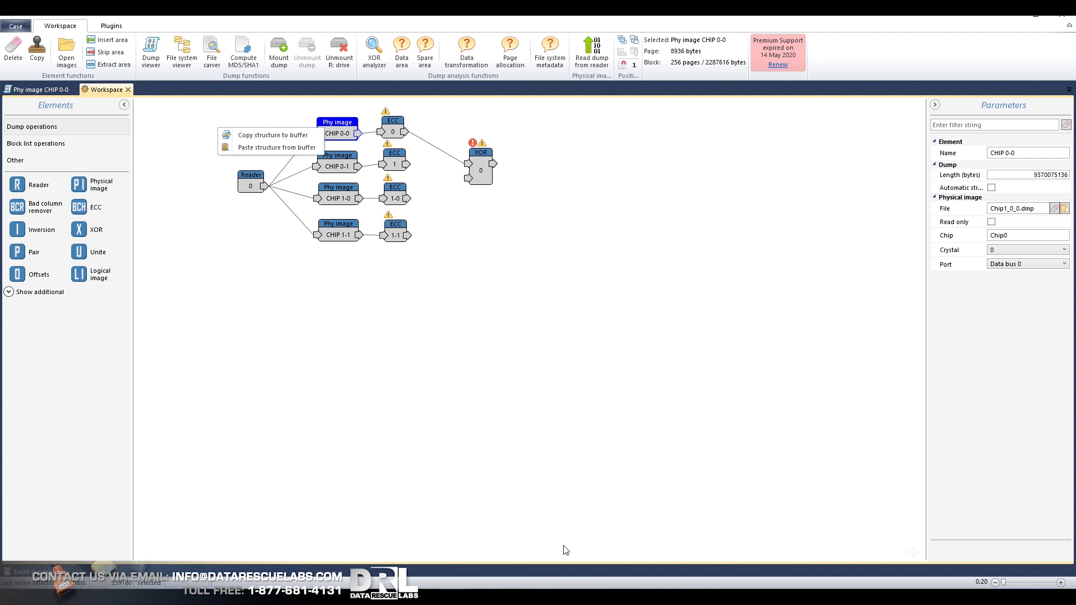
left_click(280, 134)
right_click(323, 161)
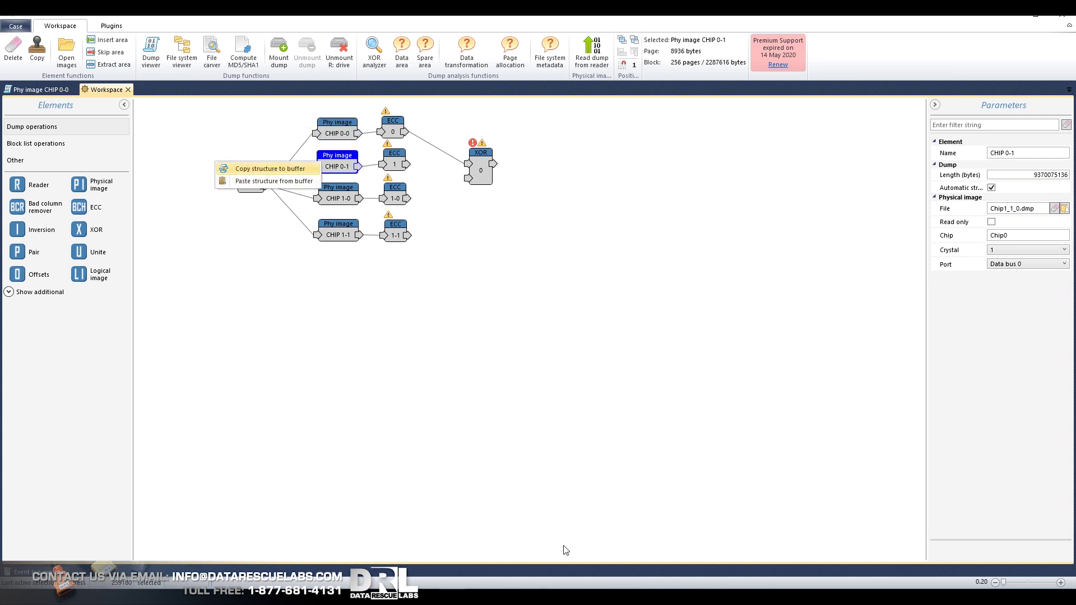
left_click(280, 181)
right_click(330, 194)
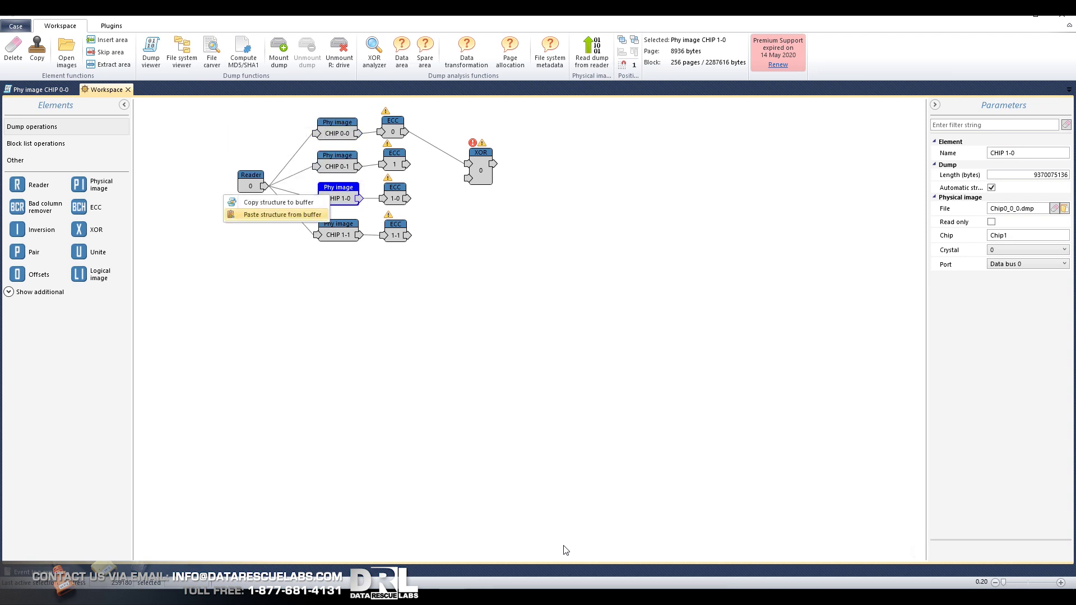
left_click(279, 214)
right_click(338, 235)
left_click(280, 252)
double_click(338, 161)
left_click(63, 53)
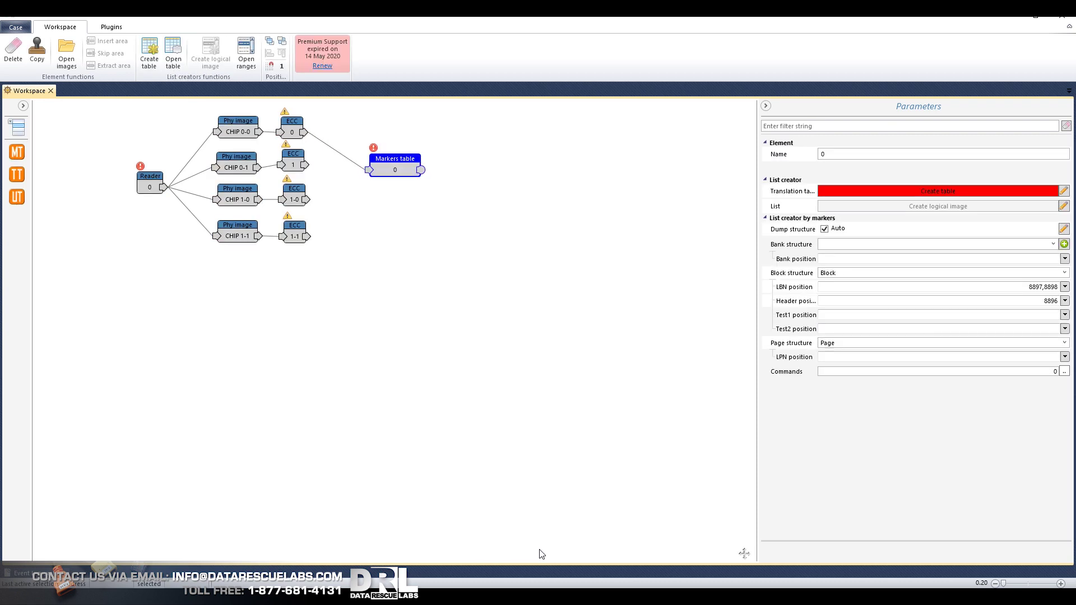
Set the Markers table's LBN position to 0,1,2, then create its translation table and open it.
type("0,1,2")
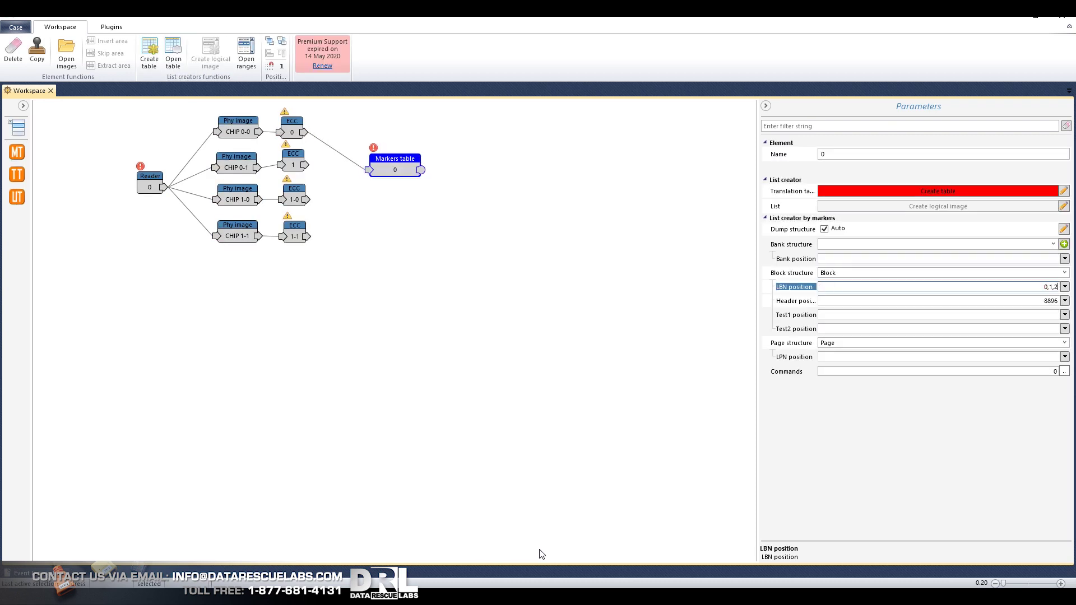
key("Return")
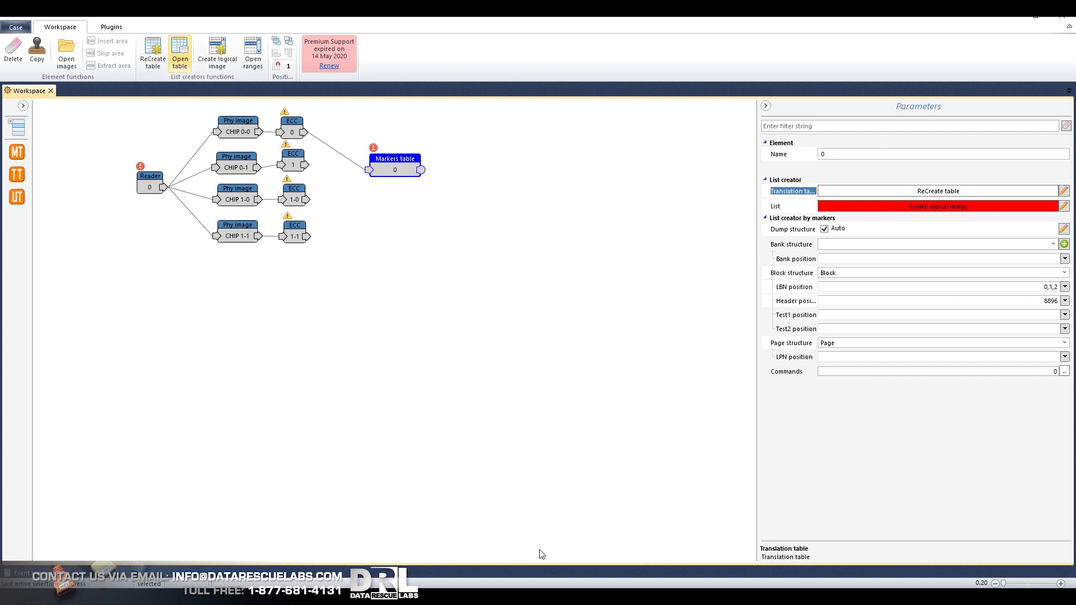
key("Return")
key("alt+Down")
key("Return")
key("Return")
key("Return")
Look through the markers table and dock it side by side with the workspace.
key("ctrl+Tab")
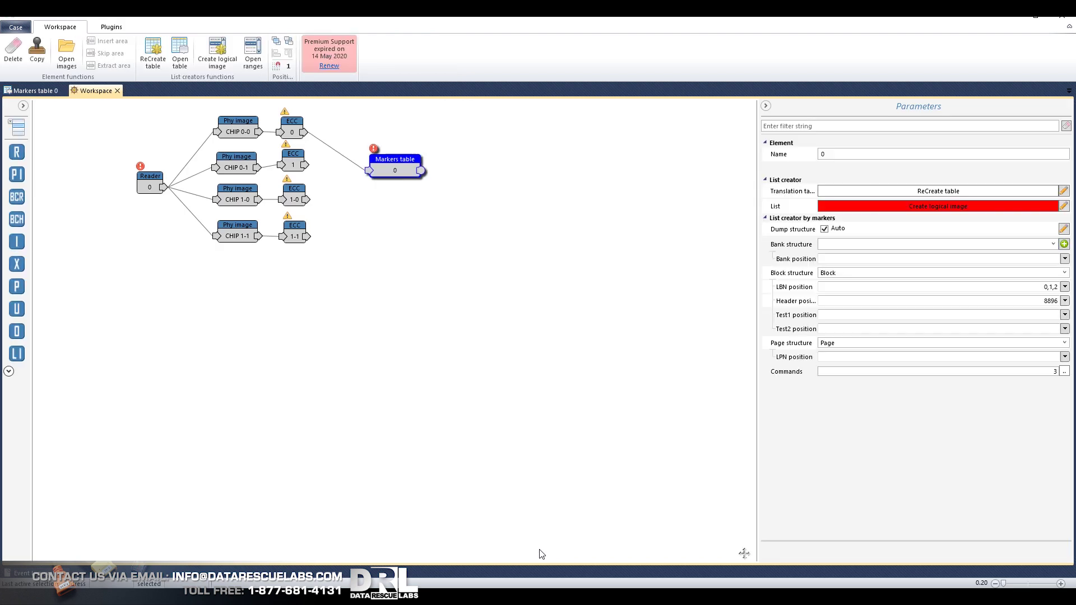
key("ctrl+Tab")
left_click_drag(800, 142, 801, 526)
scroll(81, 236, "down", 10)
mouse_move(36, 91)
left_mouse_down()
mouse_move(491, 253)
mouse_move(521, 232)
mouse_move(553, 325)
left_mouse_up()
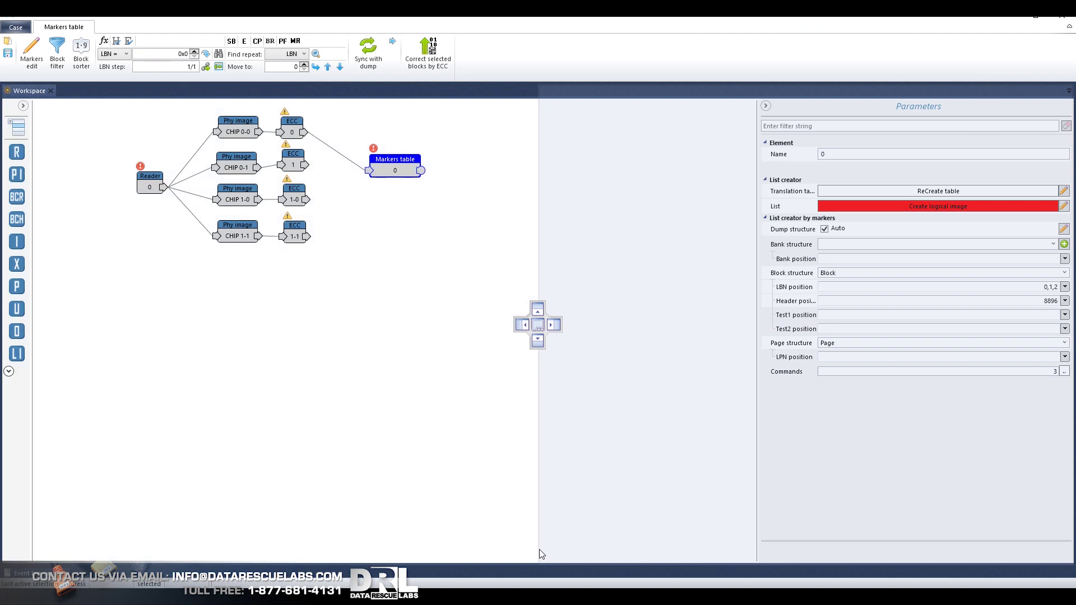
left_click_drag(541, 554, 541, 554)
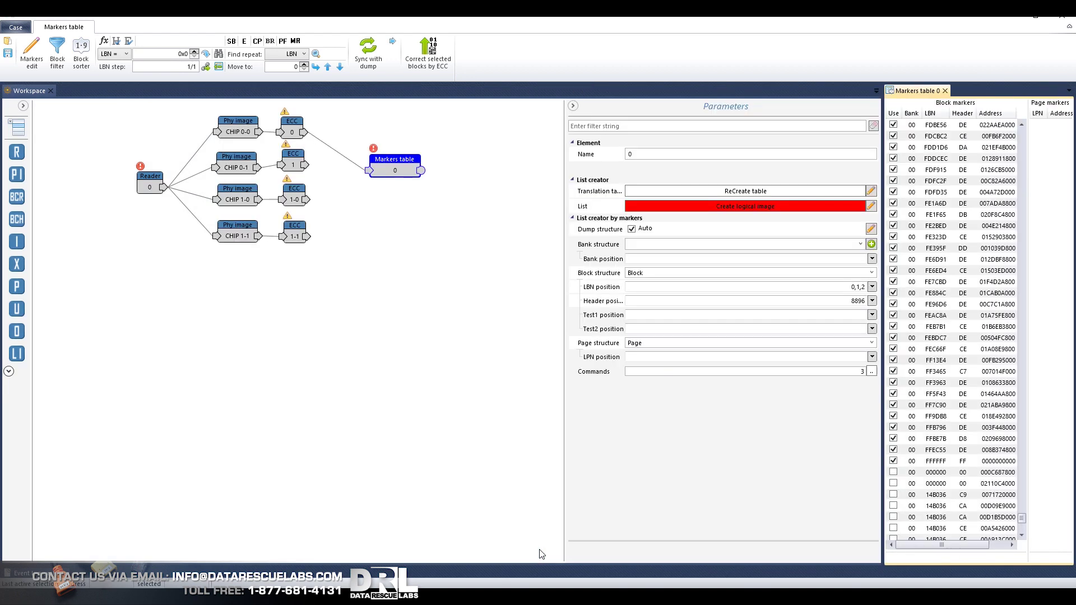
Show the EFE2F2 block at address 007D71C000 in the ECC 0 bitmap and copy its dump address.
scroll(952, 336, "down", 11)
double_click(953, 337)
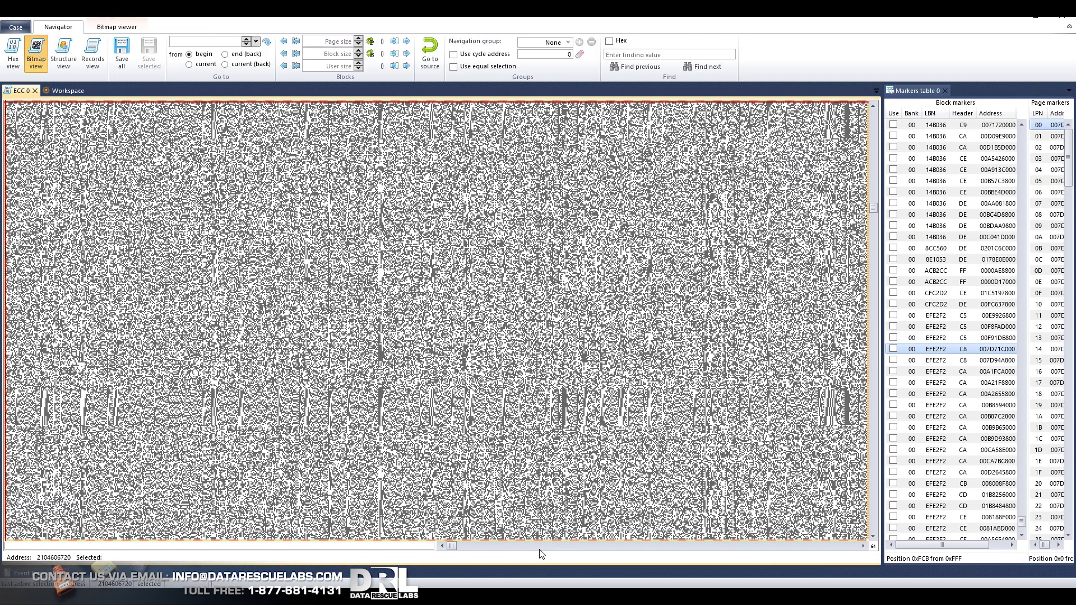
key("Down")
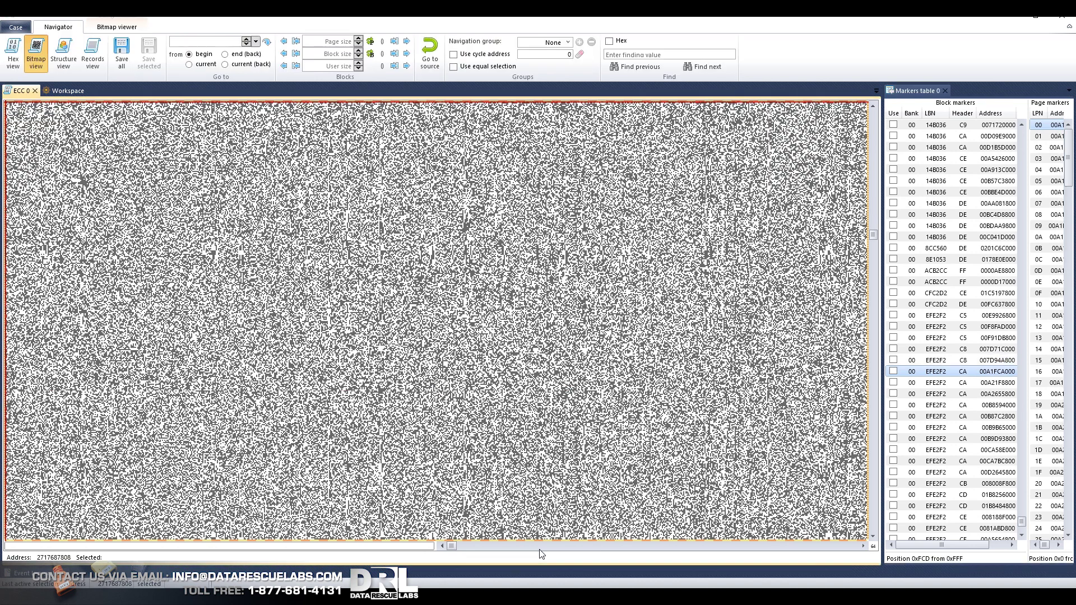
left_click(952, 349)
right_click(53, 557)
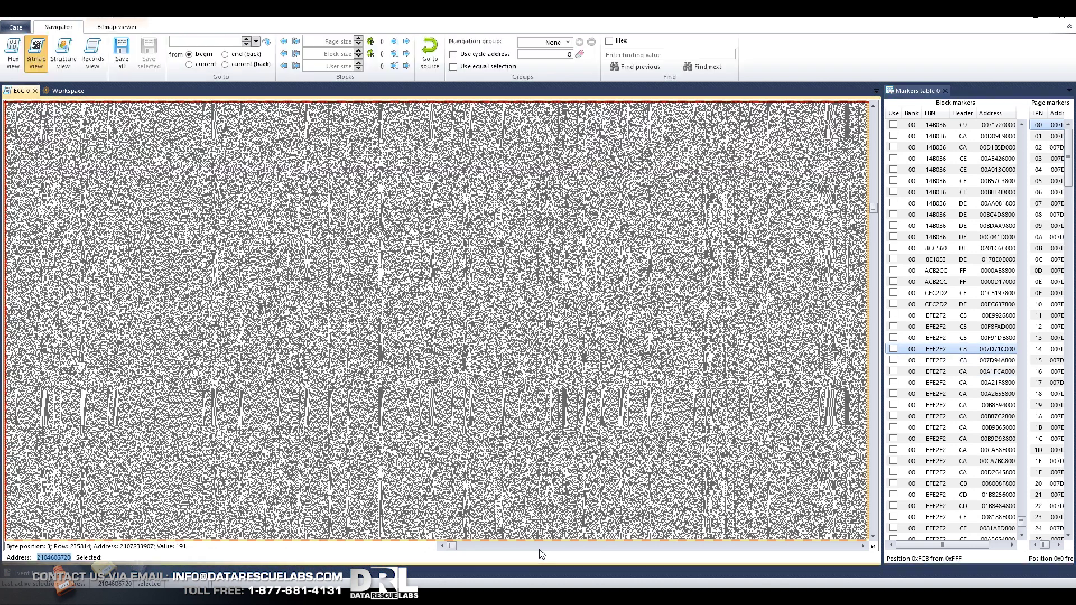
left_click(82, 536)
left_click(208, 42)
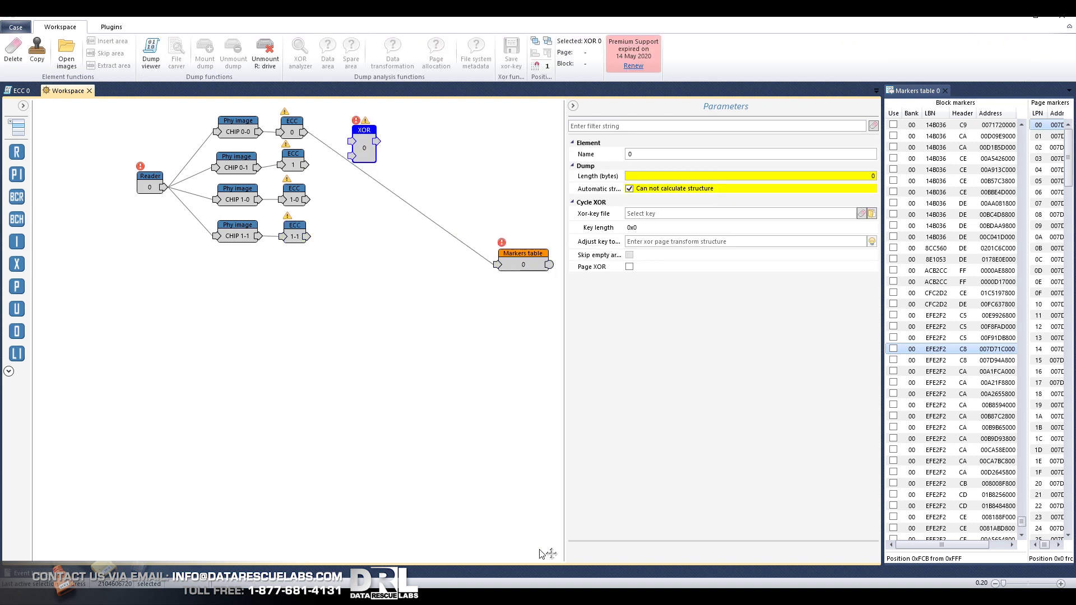
Connect ECC 0 to the XOR element and load the SiliconMotion(SM) key SM3255(8K_256p)_EFE2F2.xor with automatic adjustment to the page layout.
left_click_drag(364, 129, 355, 126)
left_click_drag(304, 133, 343, 137)
left_click(872, 213)
double_click(163, 183)
scroll(168, 184, "down", 20)
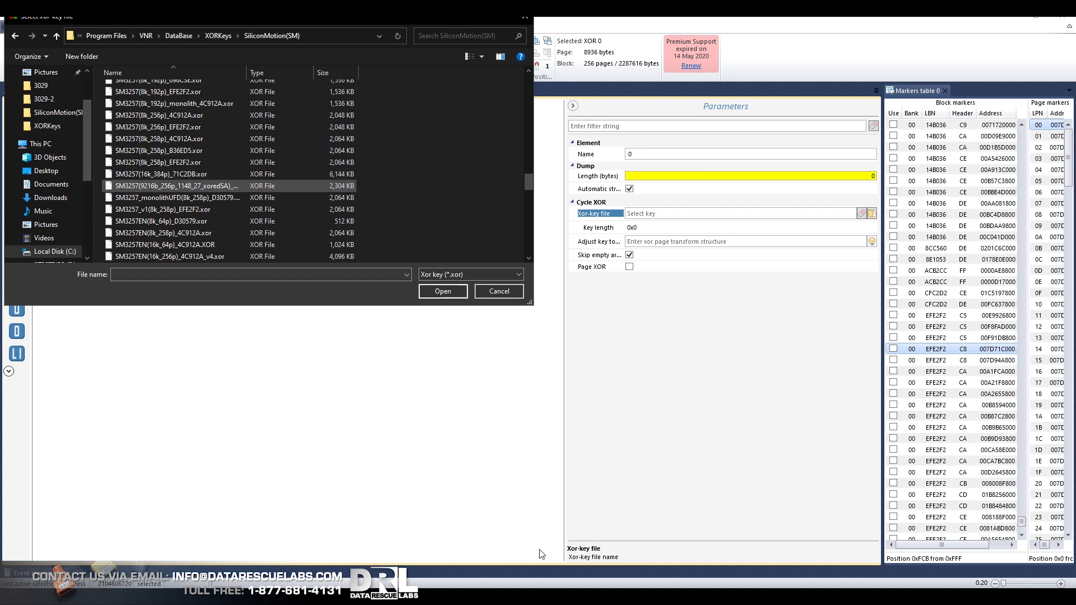
scroll(174, 179, "up", 5)
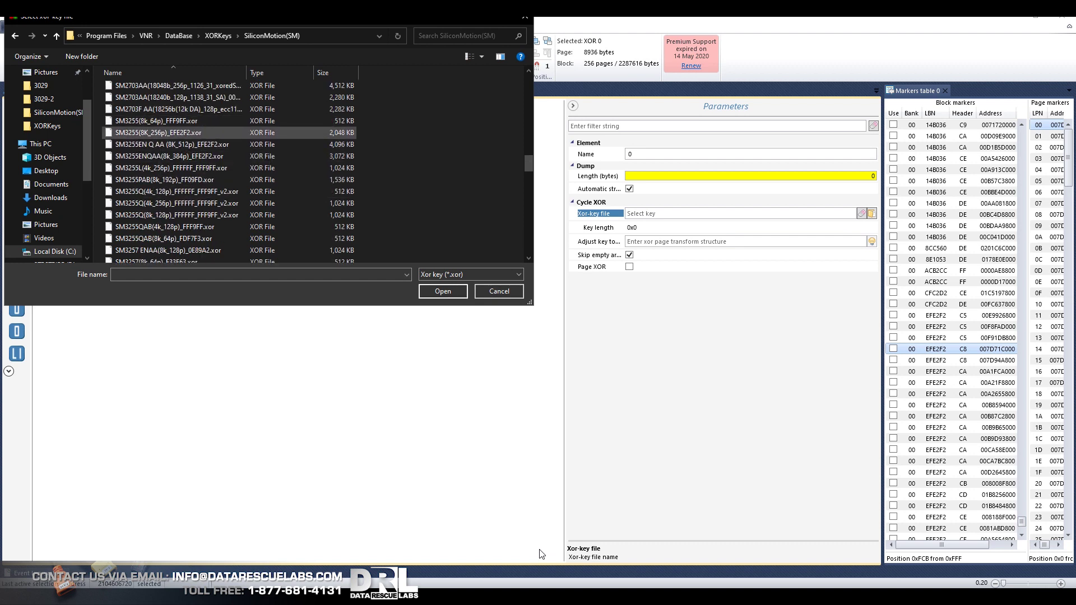
double_click(168, 133)
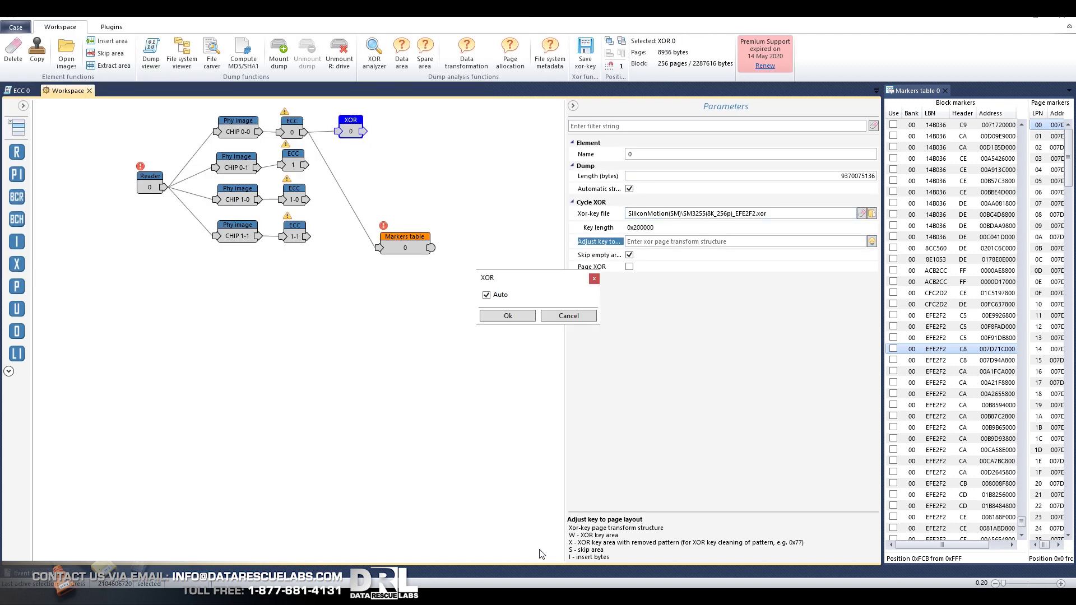
key("Return")
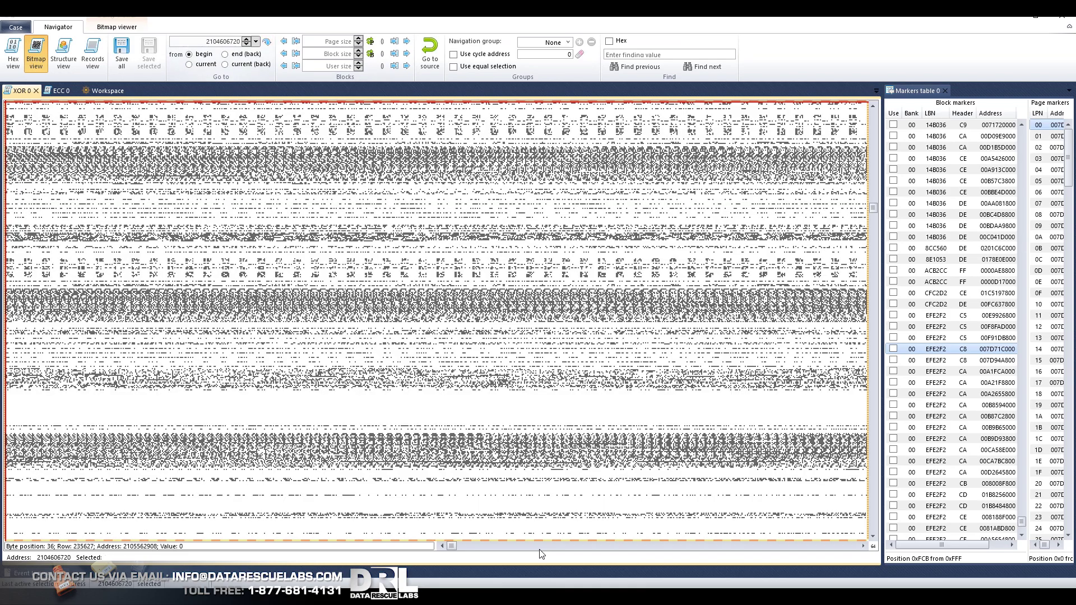